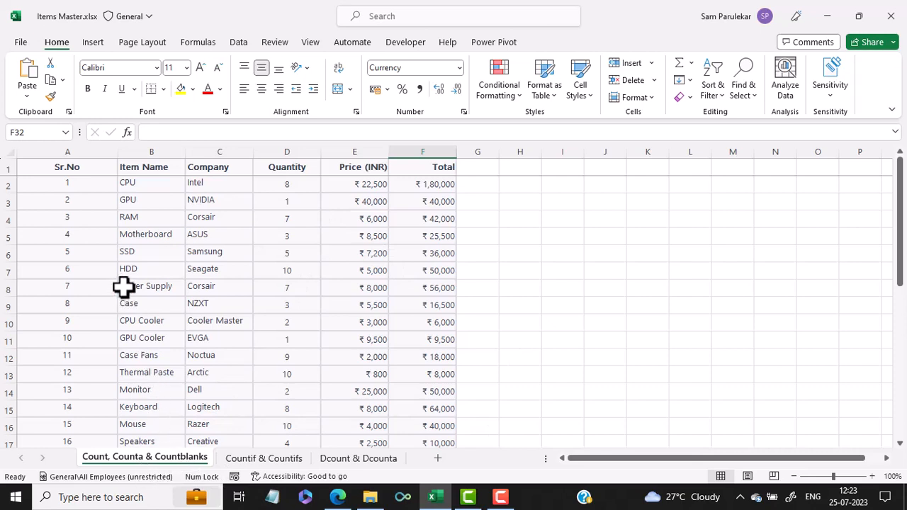
Review the columns of the item table and inspect the formula behind the CPU row's total in F2.
click(68, 149)
click(152, 150)
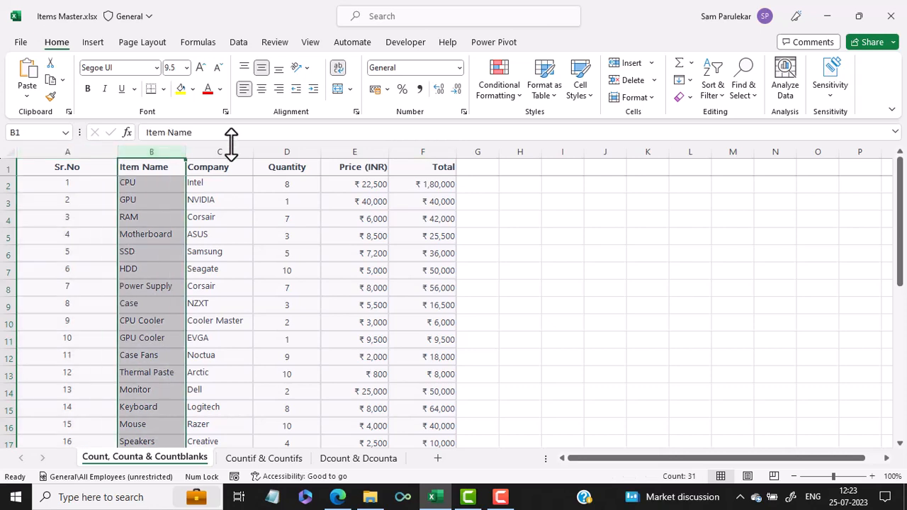
click(367, 149)
click(440, 148)
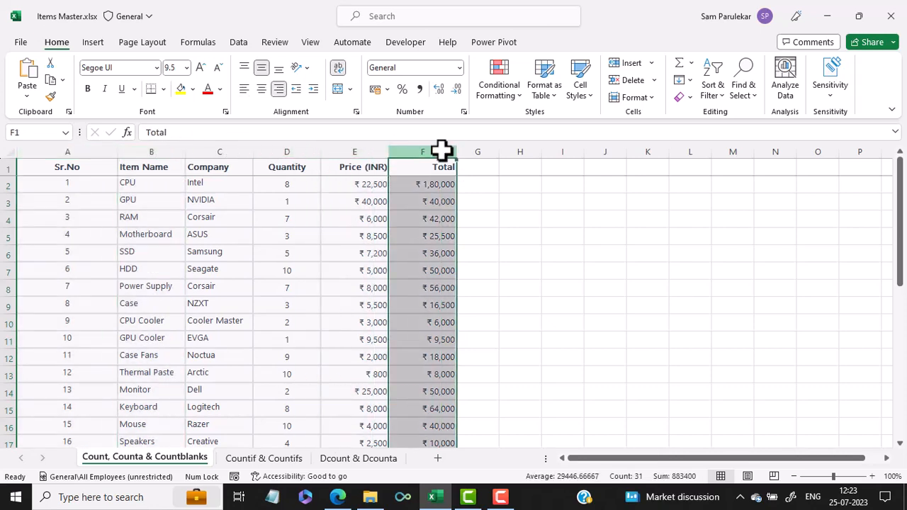
click(436, 185)
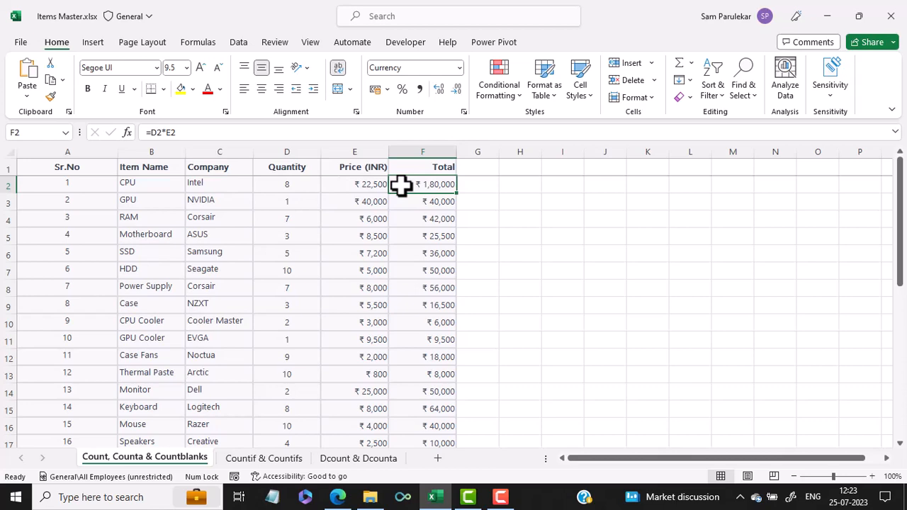
Sum the Total column in F32 with =SUM(F2:F31).
scroll(401, 184, down, 6)
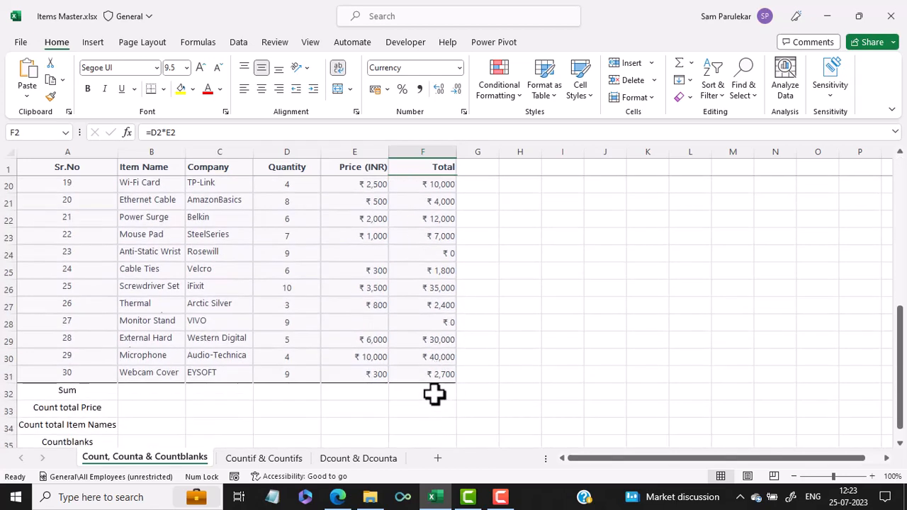
click(433, 393)
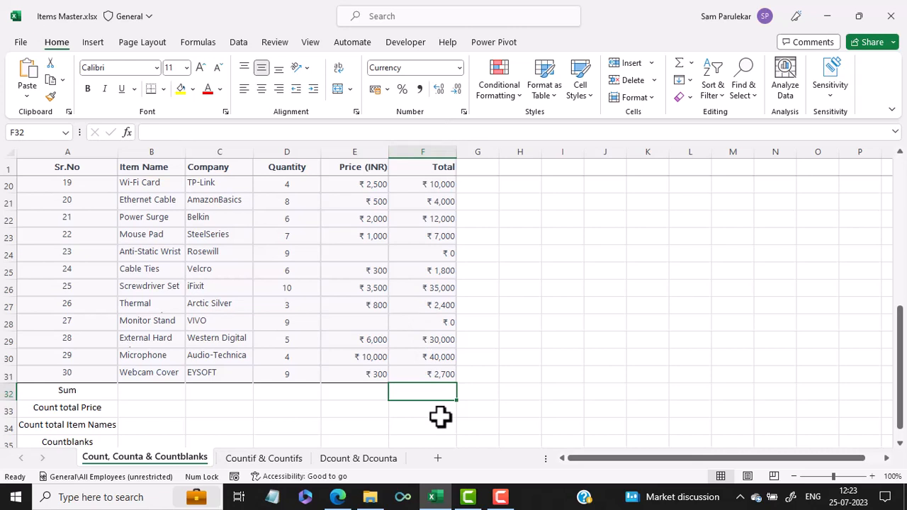
key(alt+equal)
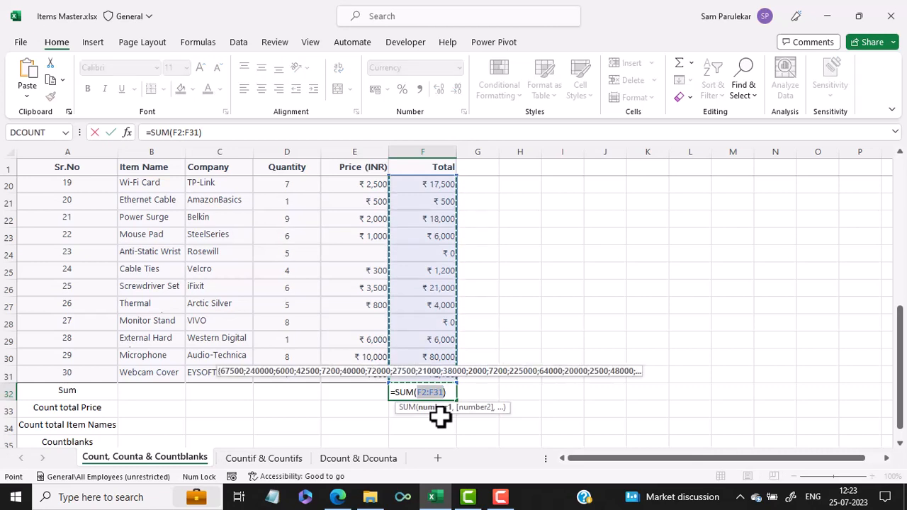
key(Return)
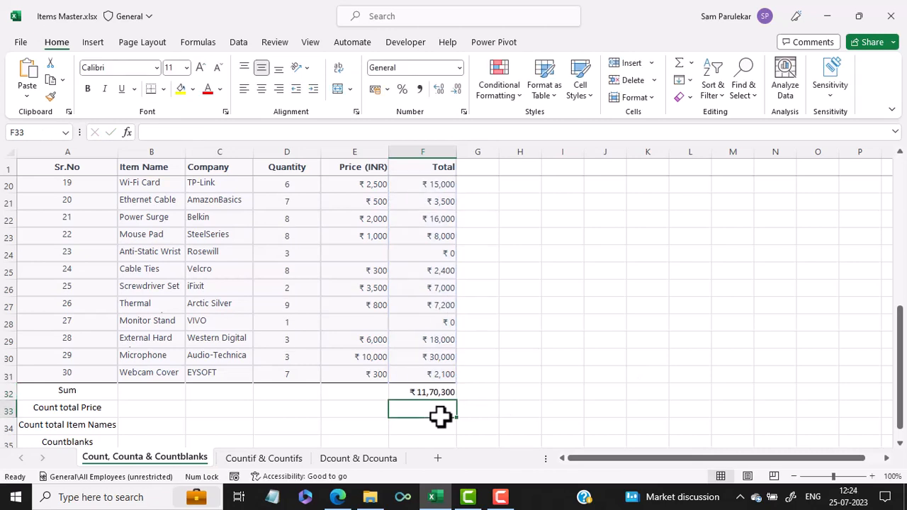
Count the numeric prices in E33, on the Count total Price row, with =COUNT(E1:E31).
key(Left)
key(Left)
key(Left)
key(Left)
key(Left)
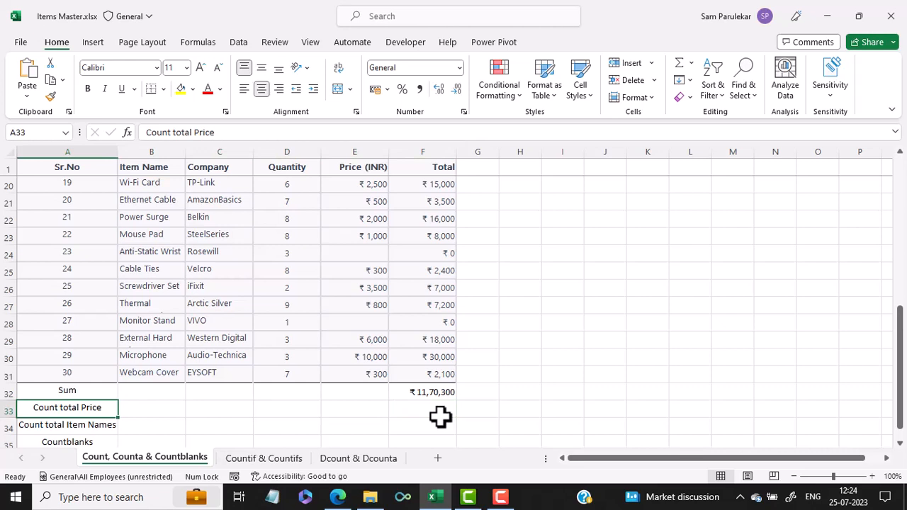
key(Right)
key(Right)
key(Right)
key(Right)
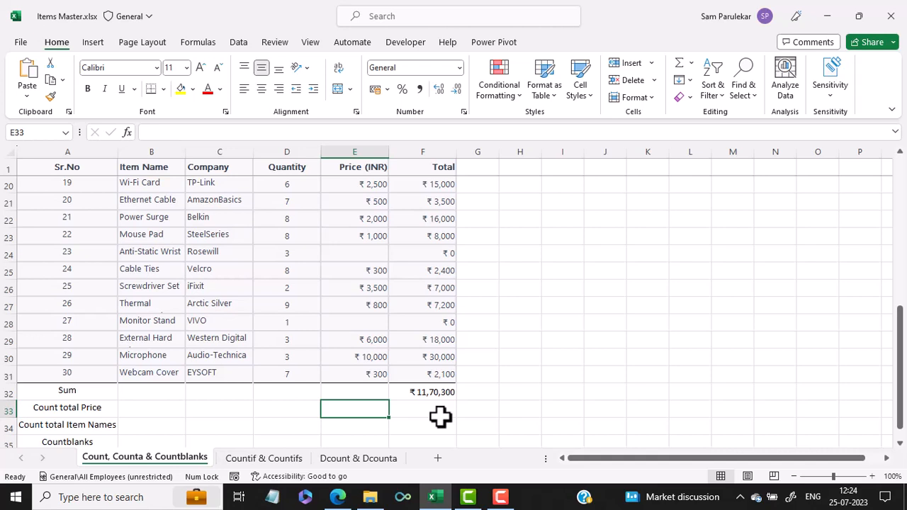
text(=coun)
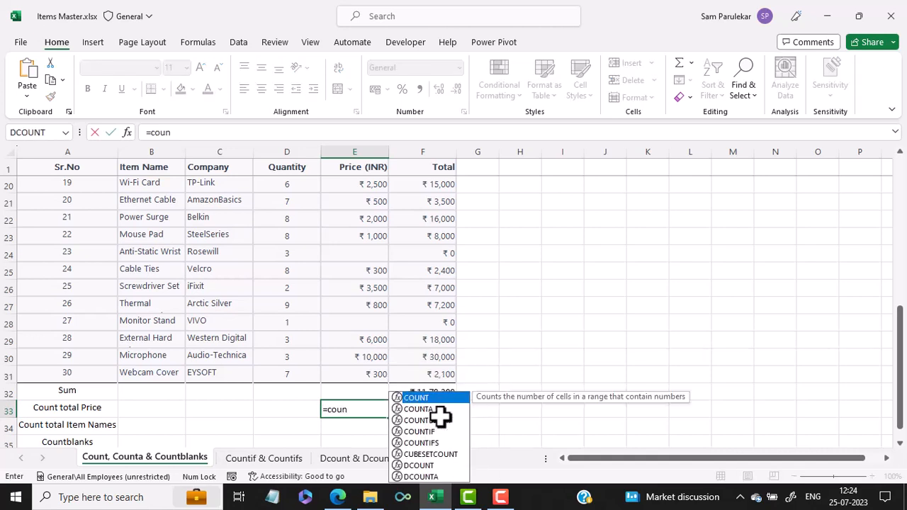
text(t()
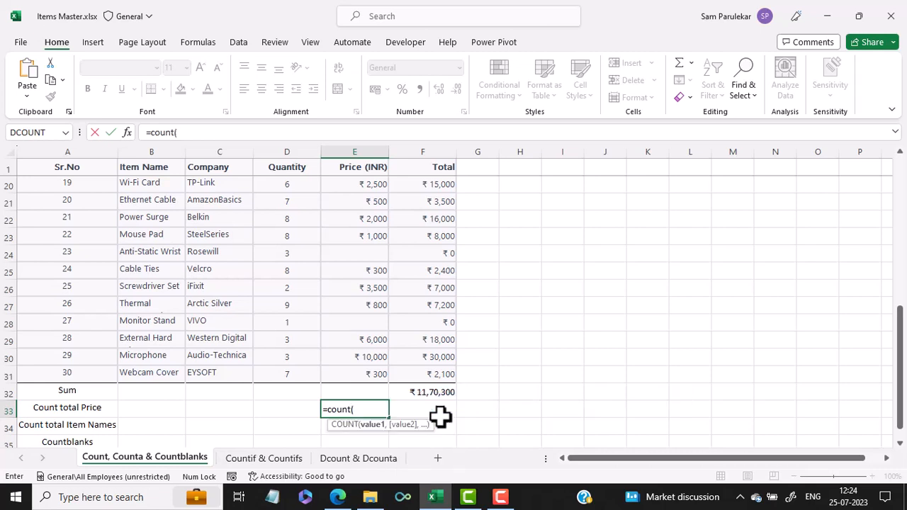
drag(355, 379, 358, 383)
key(shift+Up)
key(shift+Up)
key(shift+Up)
key(shift+Up)
key(shift+Up)
key(shift+Up)
key(shift+Up)
key(shift+Up)
key(shift+Up)
key(shift+Up)
key(shift+Up)
key(shift+Up)
key(shift+Up)
key(shift+Up)
key(shift+Up)
key(shift+Up)
key(shift+Up)
key(shift+Up)
key(shift+Up)
key(shift+Up)
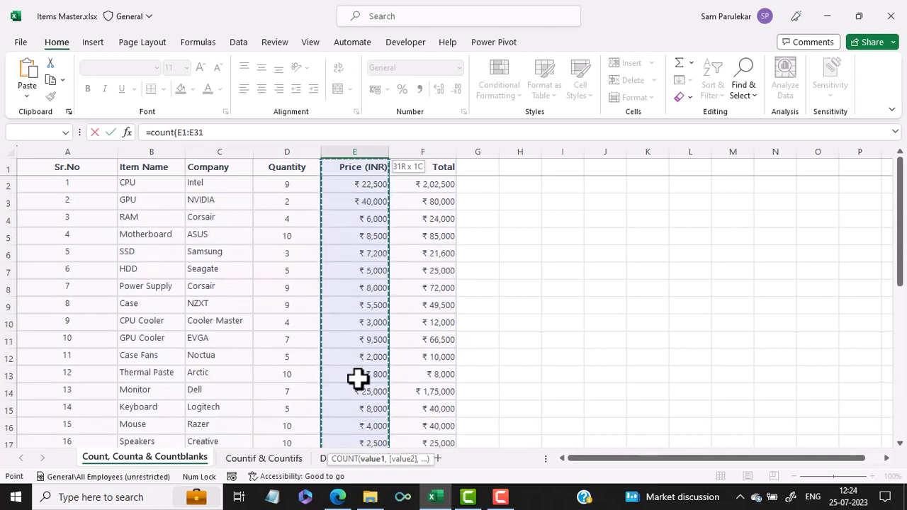
text())
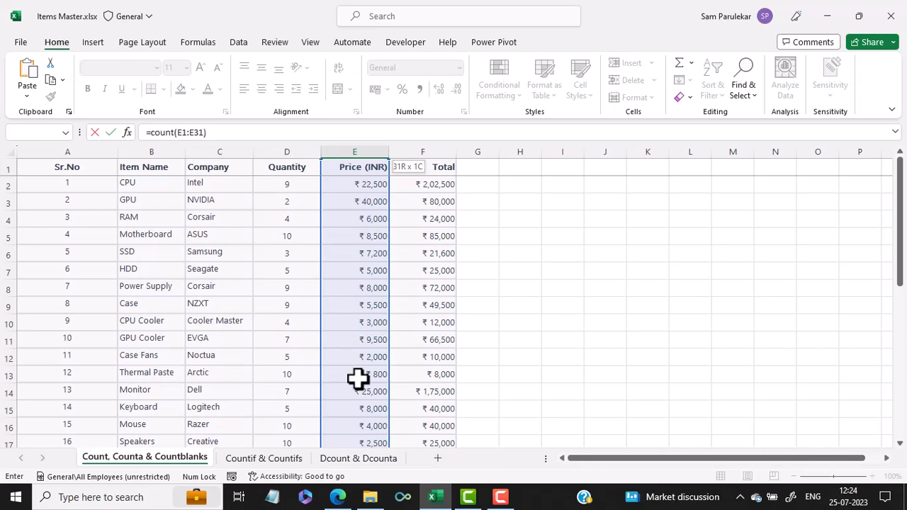
key(Return)
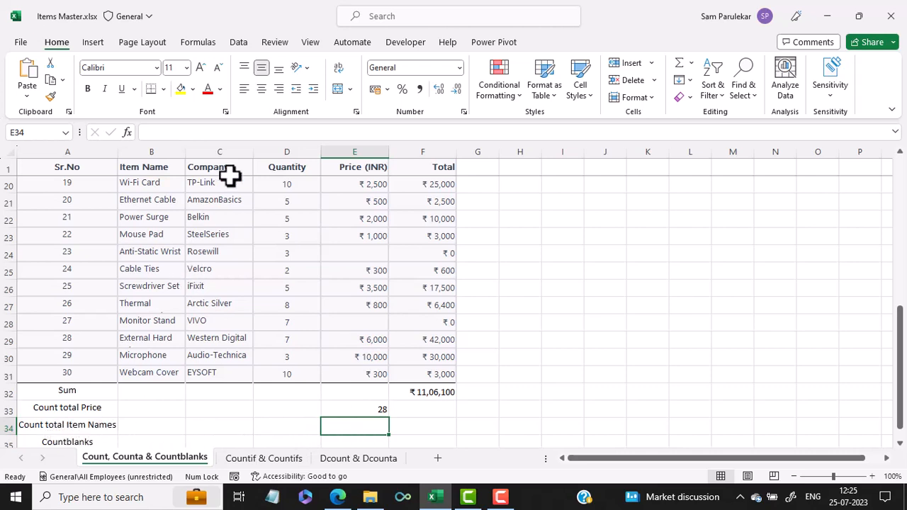
Count the non-empty item names in B34, on the Count total Item Names row, with =COUNTA(B2:B31).
click(162, 423)
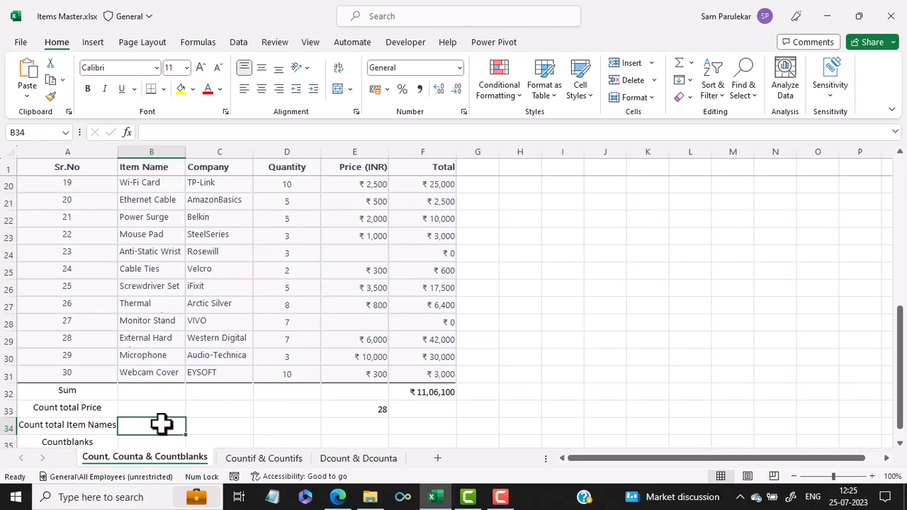
text(=)
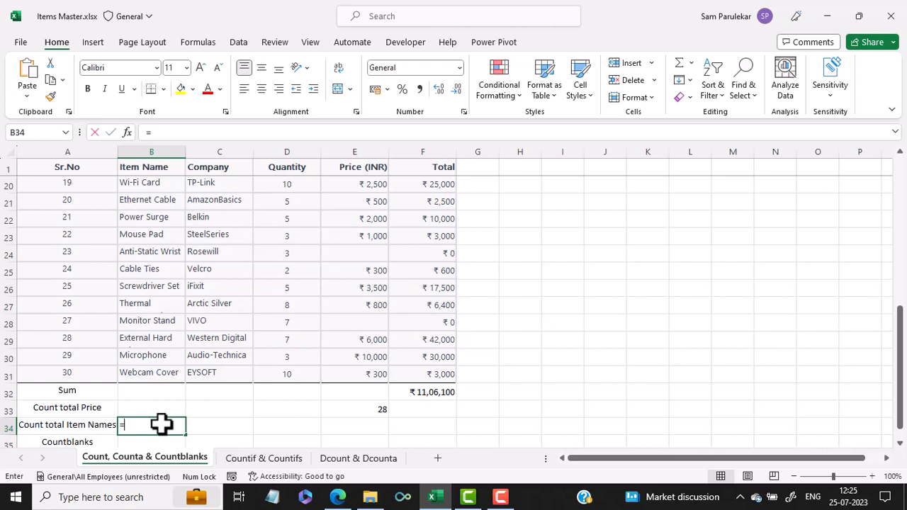
text(counta)
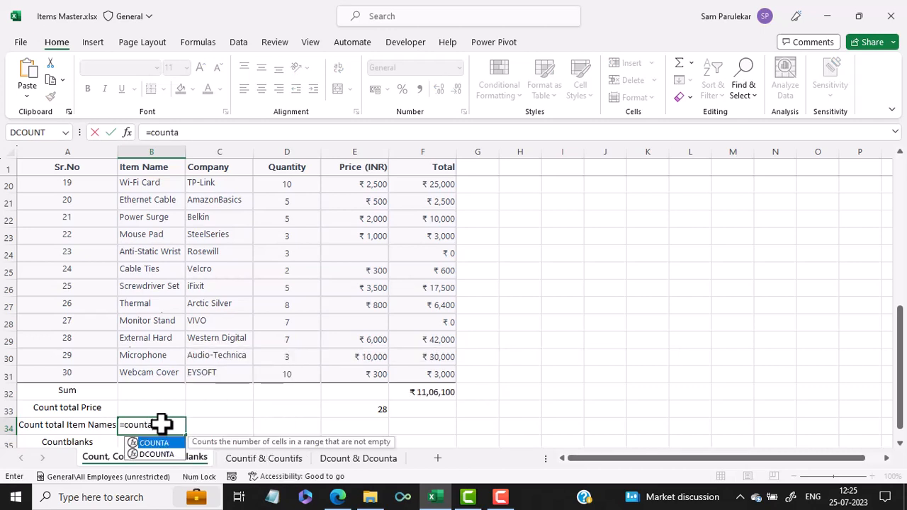
text(()
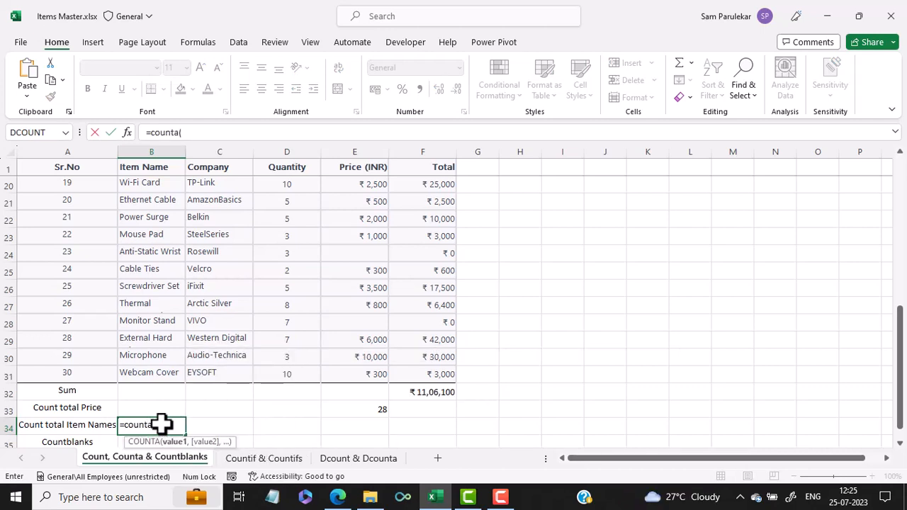
click(151, 372)
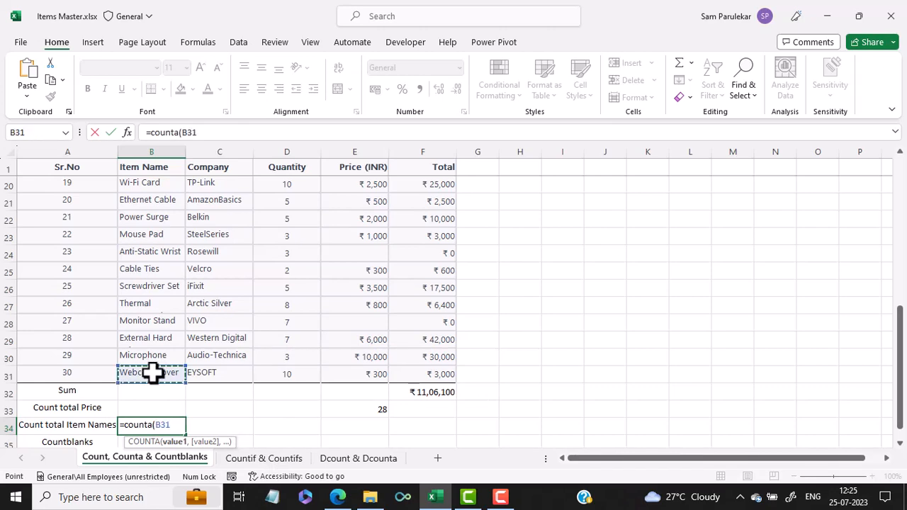
key(ctrl+shift+Up)
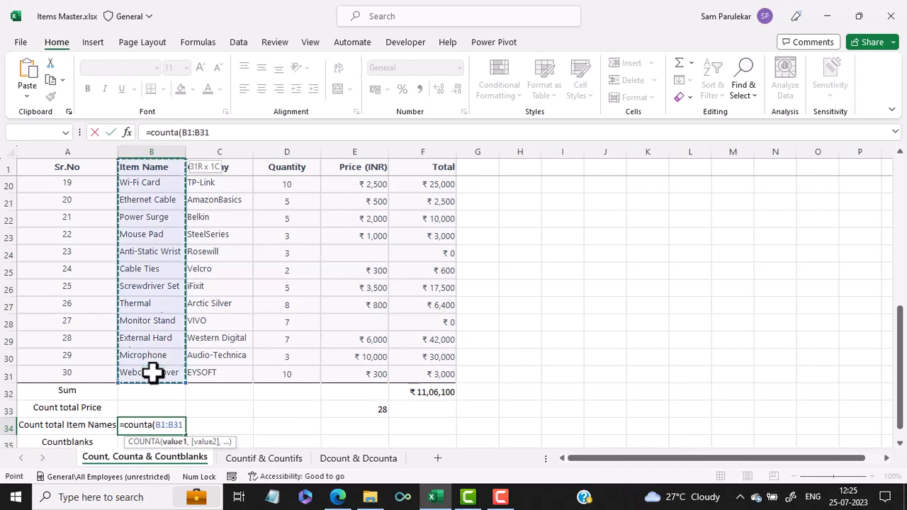
key(shift+Down)
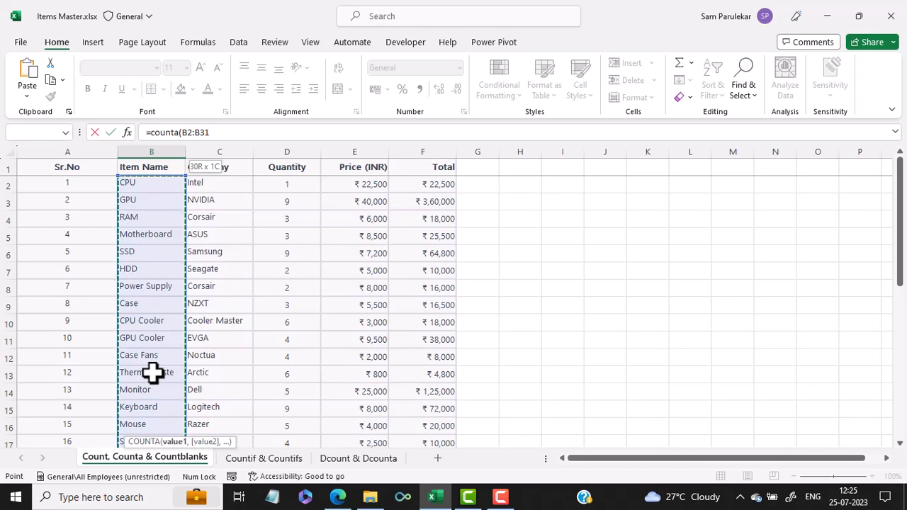
text())
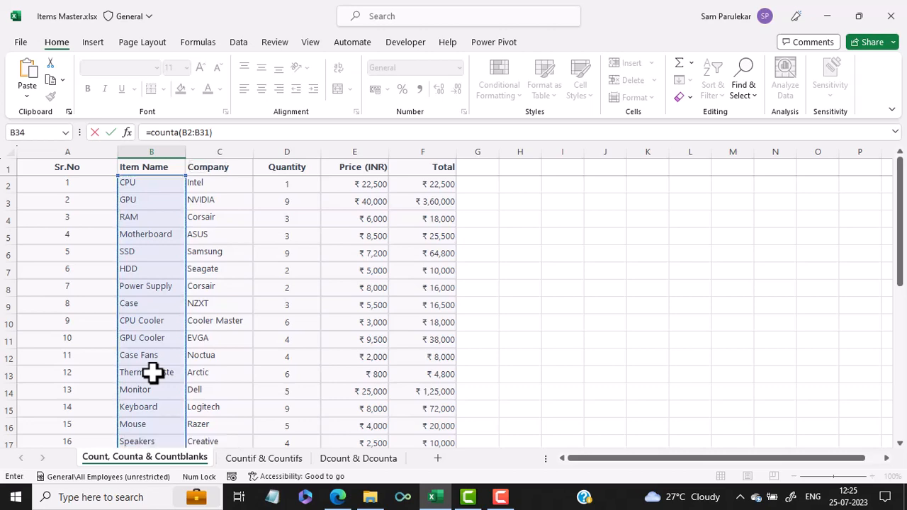
key(Return)
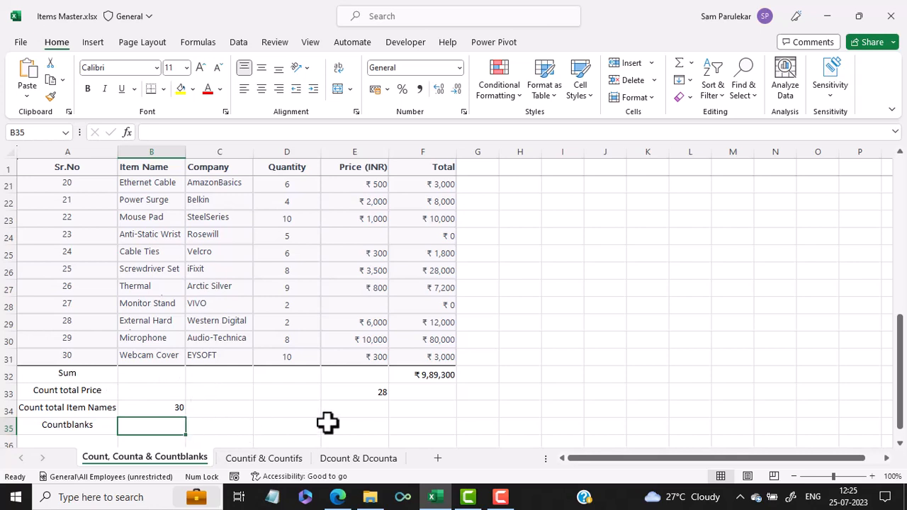
Count the empty price cells in E35, on the Countblanks row, with =COUNTBLANK(E2:E31).
click(387, 423)
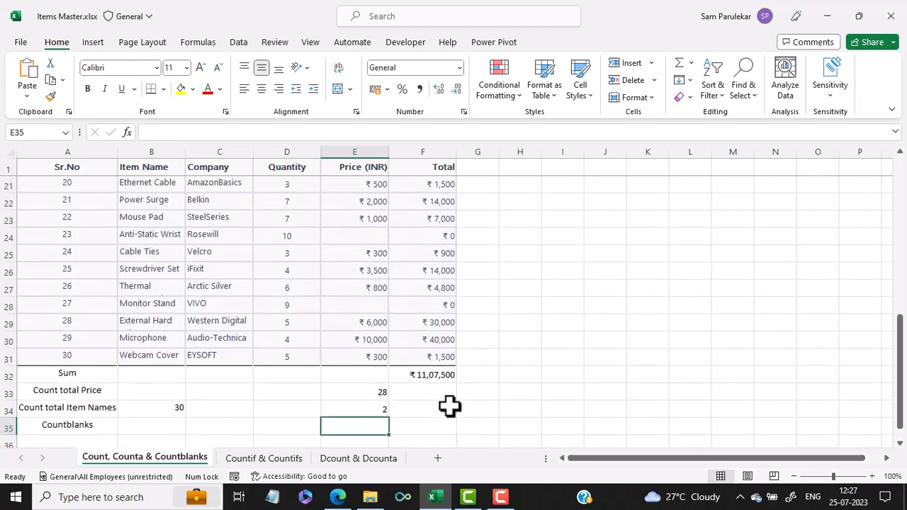
text(=c)
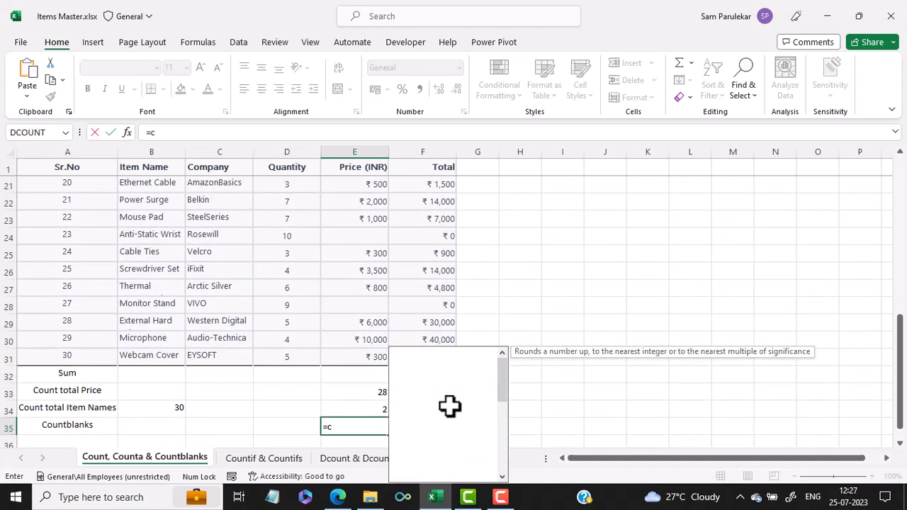
text(ountb)
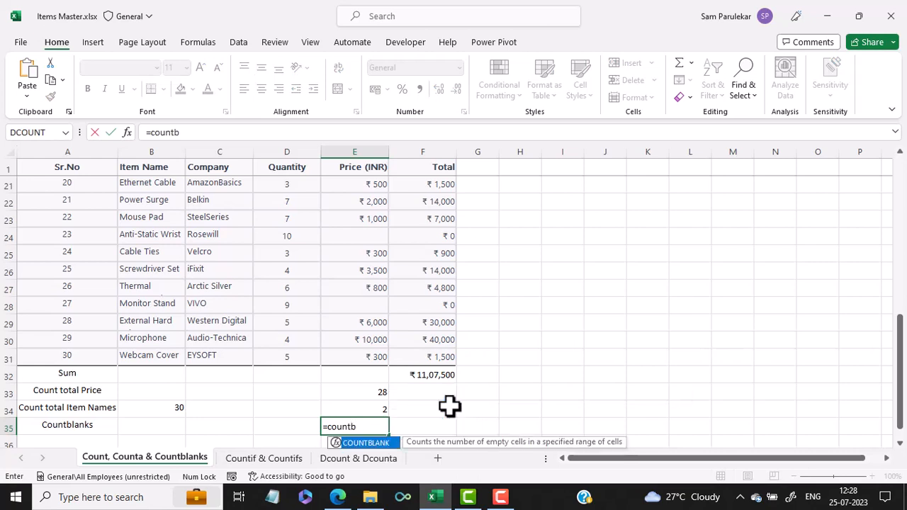
text(lank()
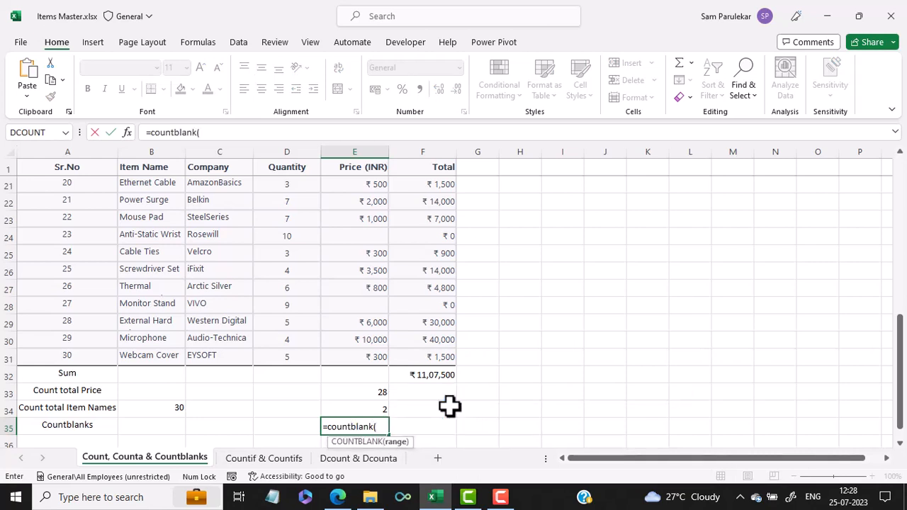
click(369, 355)
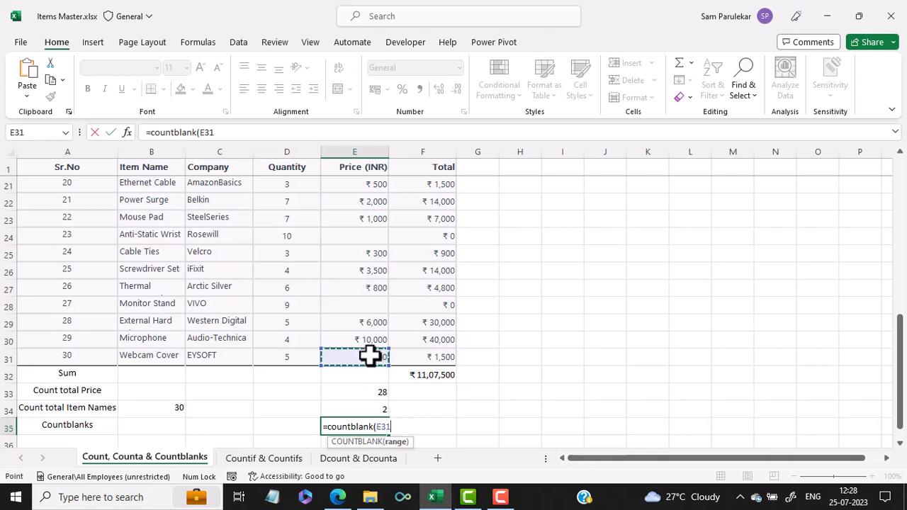
key(shift+Up)
key(shift+Up)
key(shift+Up)
key(shift+Up)
key(shift+Up)
key(shift+Up)
key(shift+Up)
key(shift+Up)
key(shift+Up)
key(shift+Up)
key(shift+Up)
key(shift+Up)
key(shift+Up)
key(shift+Up)
key(shift+Up)
key(shift+Up)
key(shift+Up)
key(shift+Up)
key(shift+Up)
key(shift+Up)
key(shift+Up)
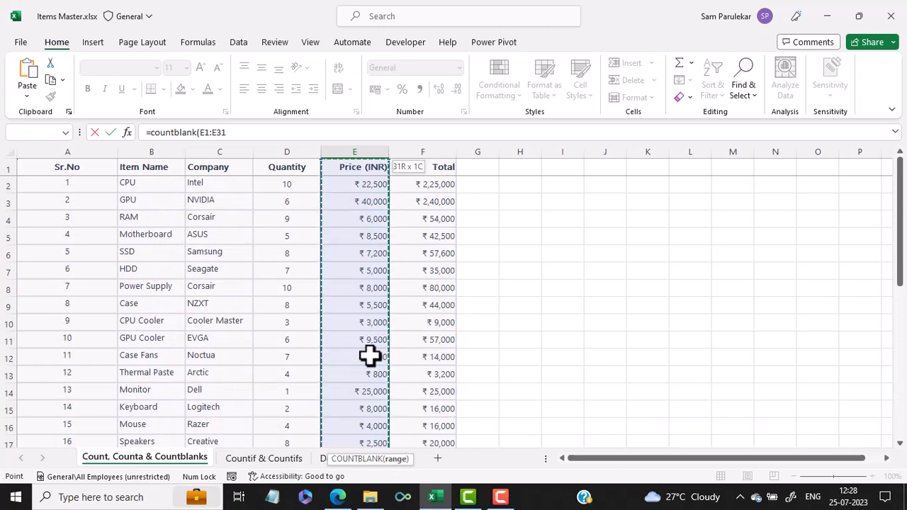
key(shift+Down)
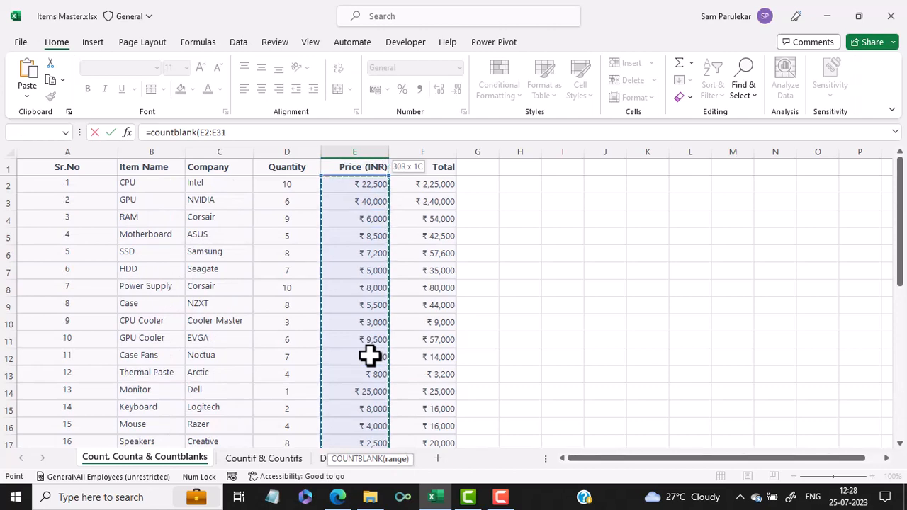
text())
key(Return)
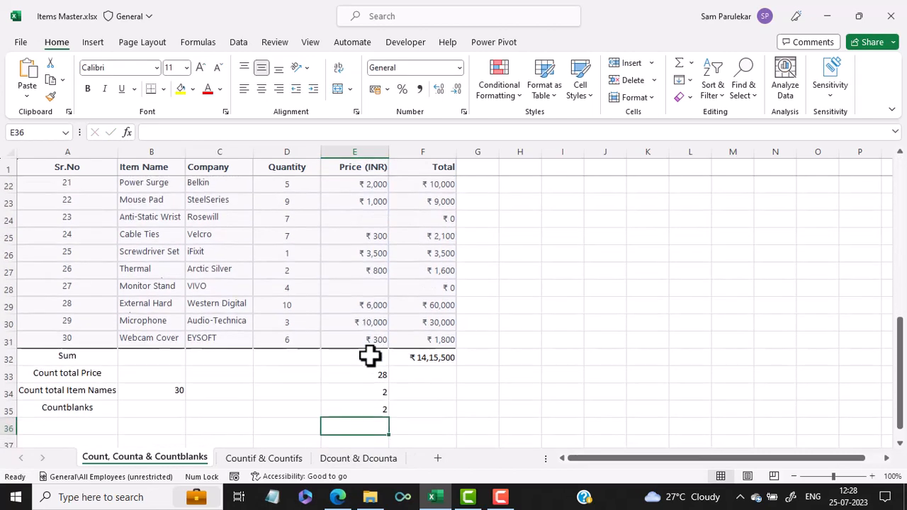
Check the COUNTBLANK formula in E35 and clear the Cable Ties price in E25.
click(383, 411)
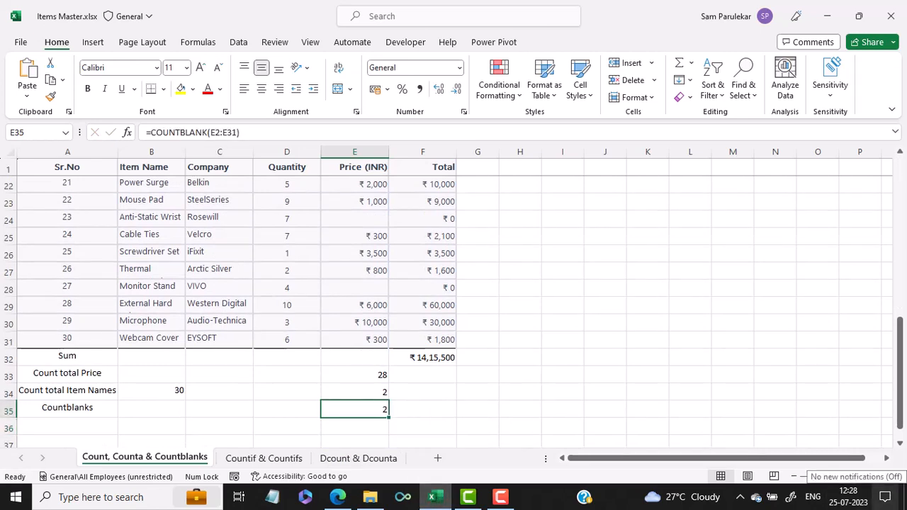
click(373, 241)
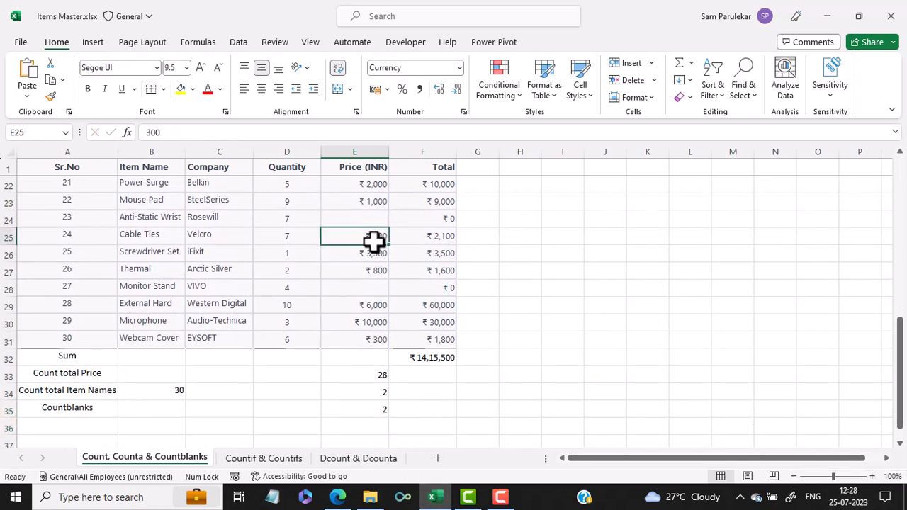
key(Delete)
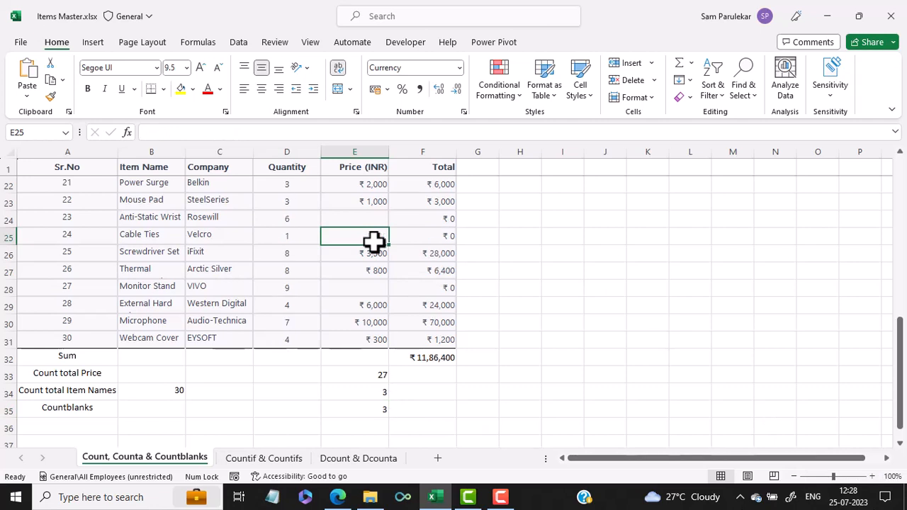
key(Down)
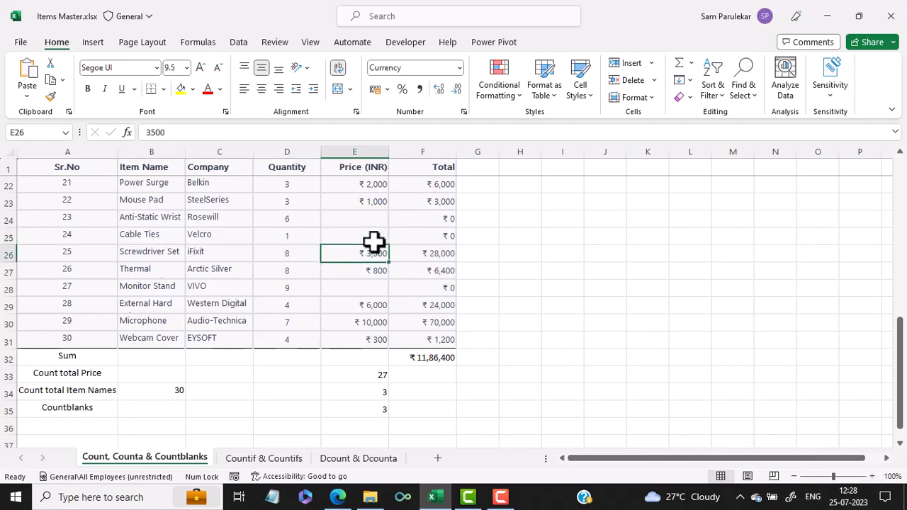
Clear the Screwdriver Set price in E26 and re-enter it as 123, and set the Cable Ties price in E25 to 223.
key(Delete)
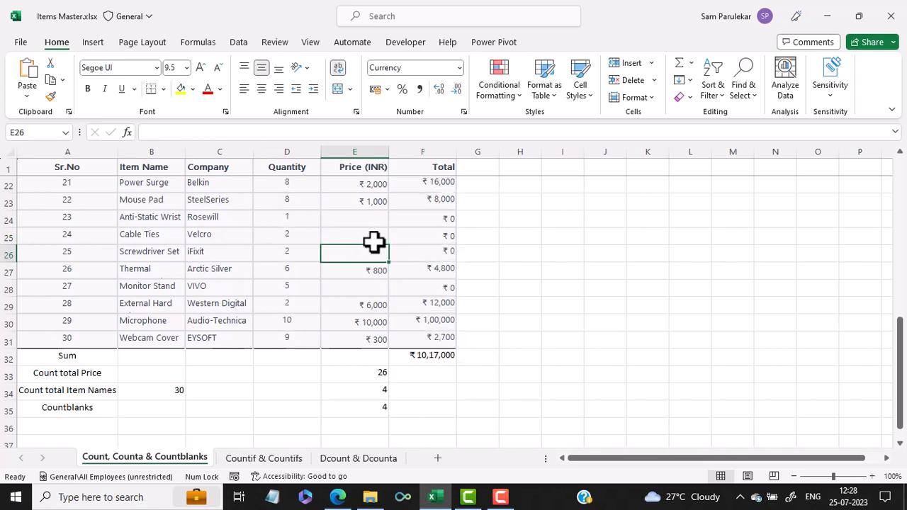
text(123)
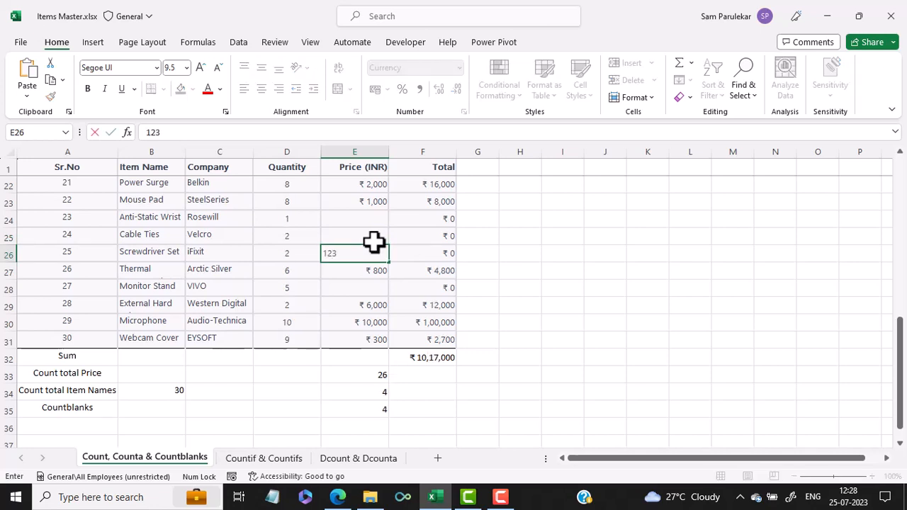
key(Return)
click(374, 241)
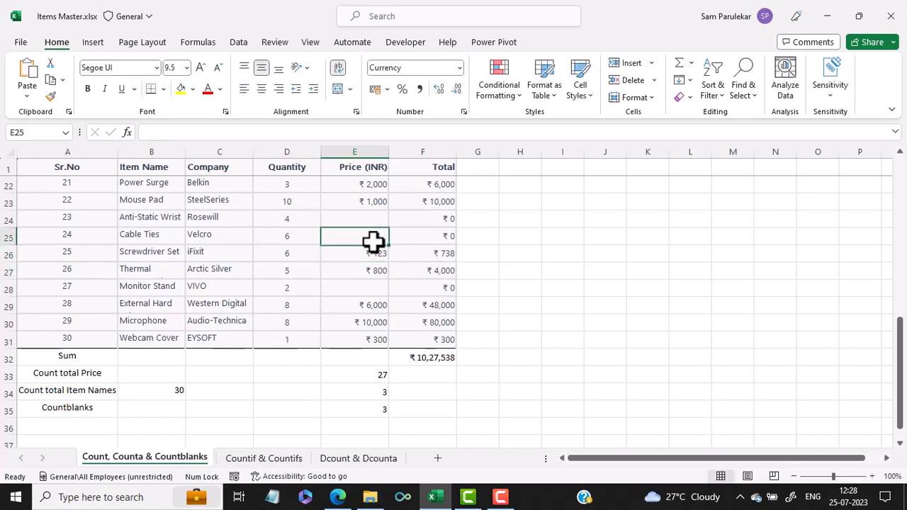
text(223)
key(Return)
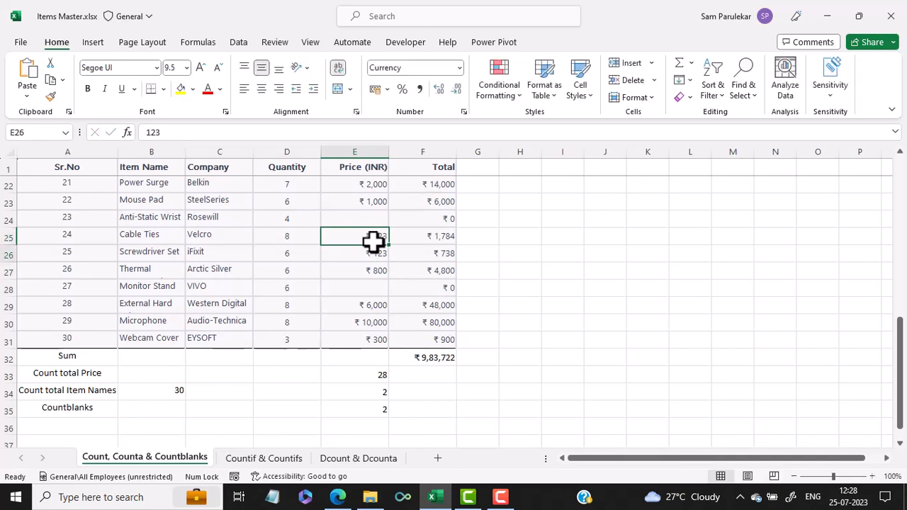
Fill the remaining blank prices with 111 for Anti-Static Wrist in E24 and 22 for Monitor Stand in E28.
click(377, 220)
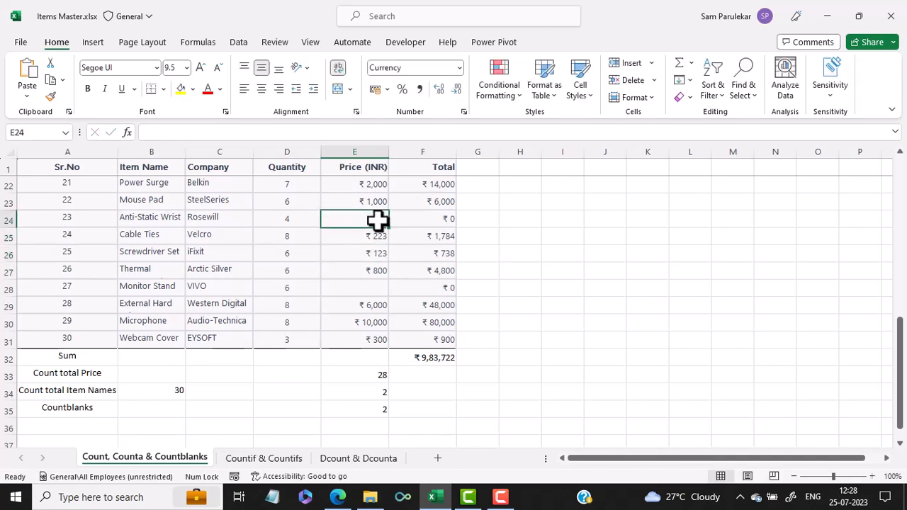
text(111)
key(Return)
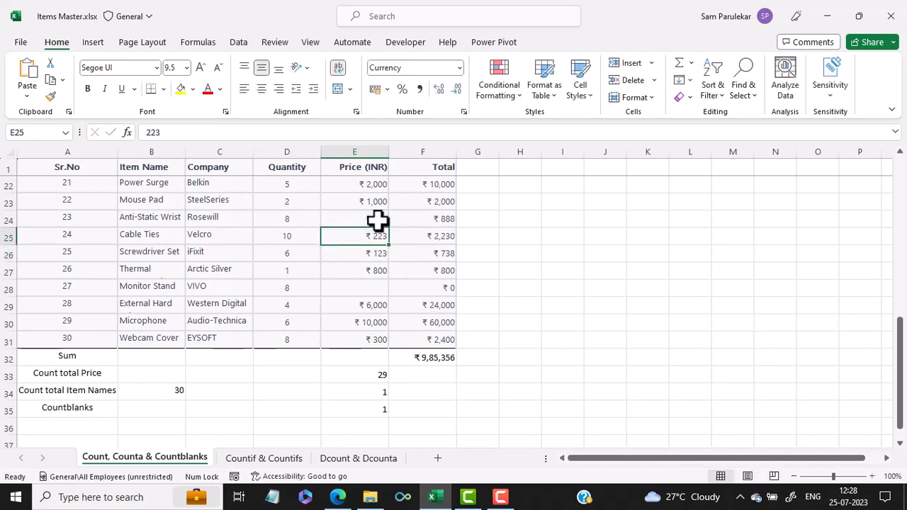
click(356, 289)
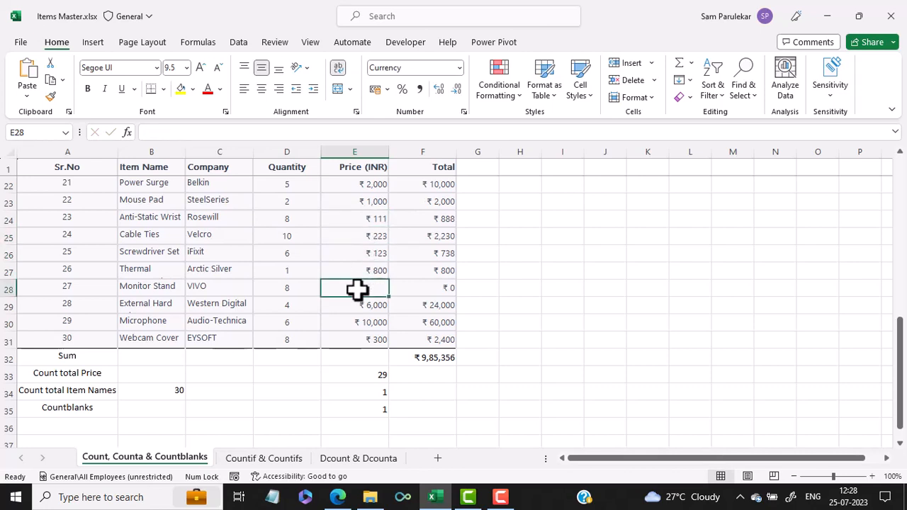
text(22)
key(Return)
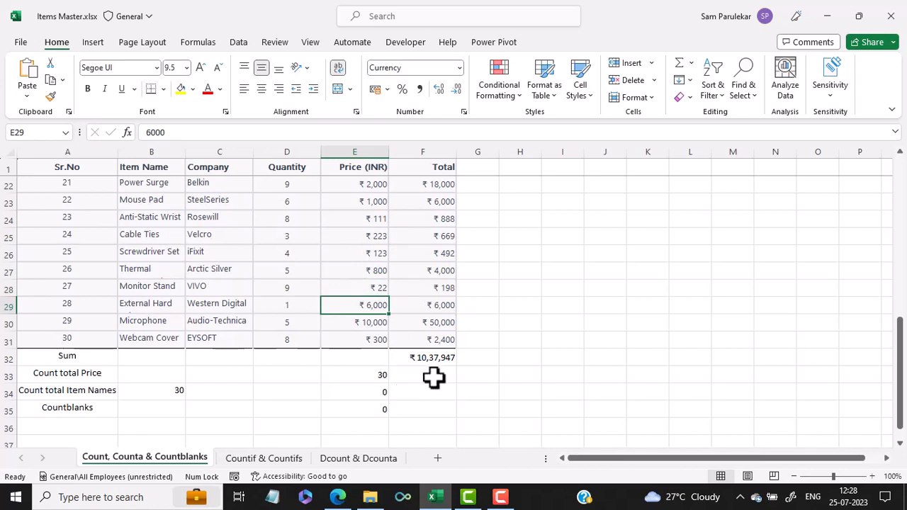
Review the SUM, COUNT, COUNTA and COUNTBLANK formulas in F32, E33, B34 and E35.
click(422, 358)
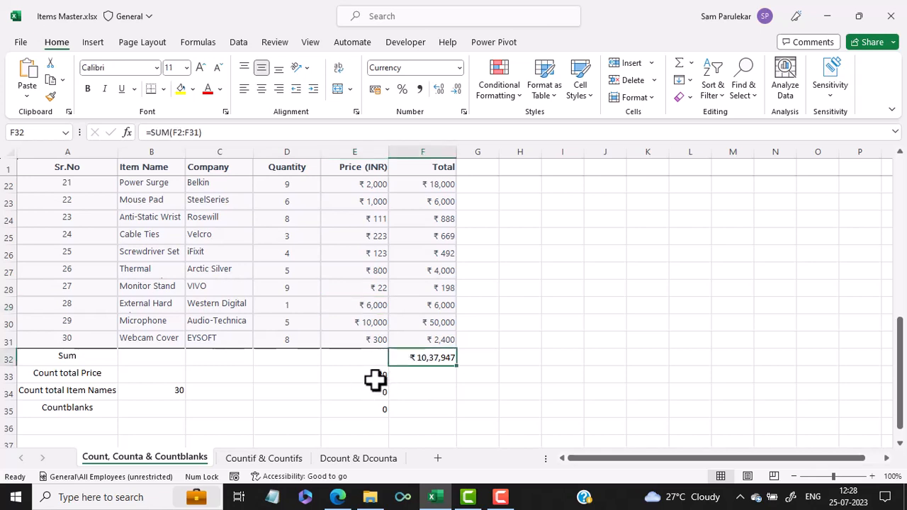
click(374, 379)
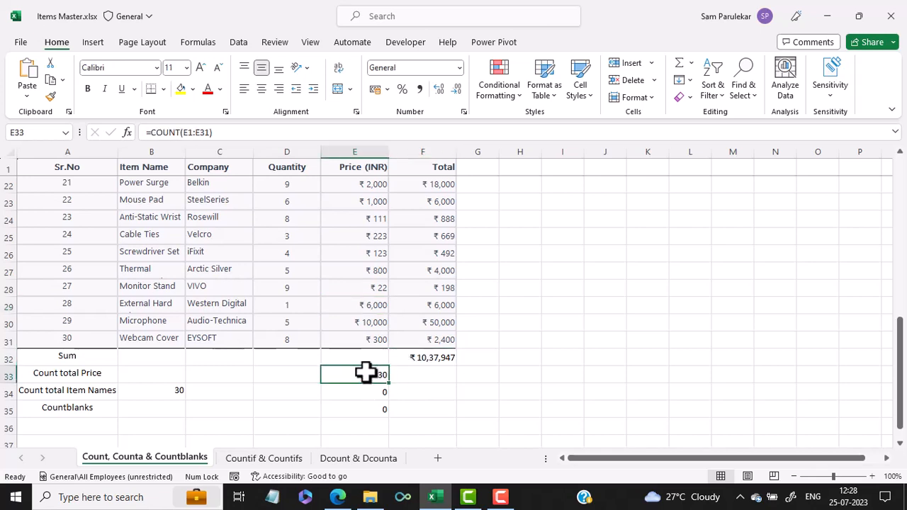
click(170, 394)
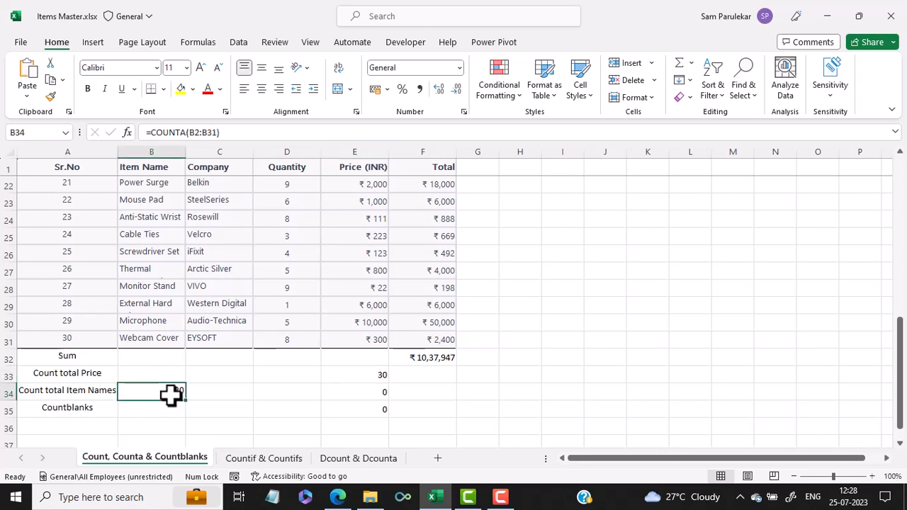
click(376, 406)
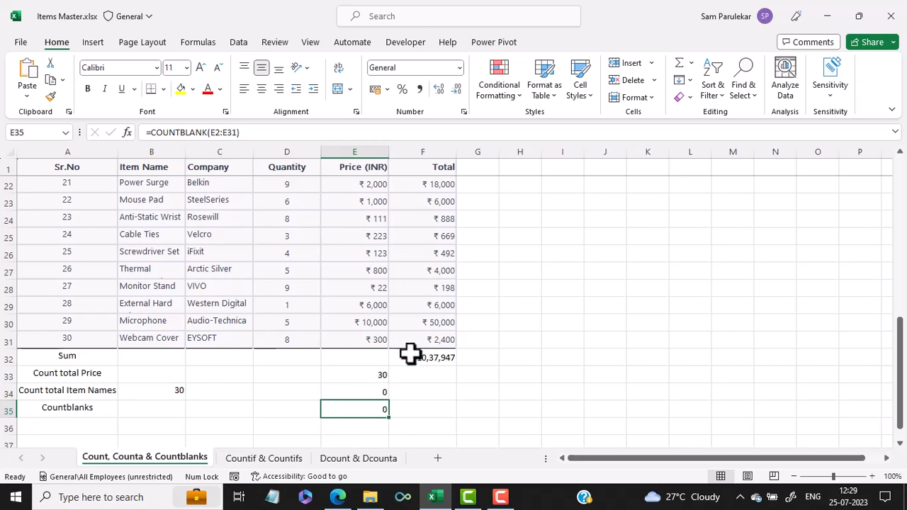
On the Countif & Countifs sheet, count the items matching HDD by entering =COUNTIF(B2:B31,J4) in result cell N4.
click(266, 459)
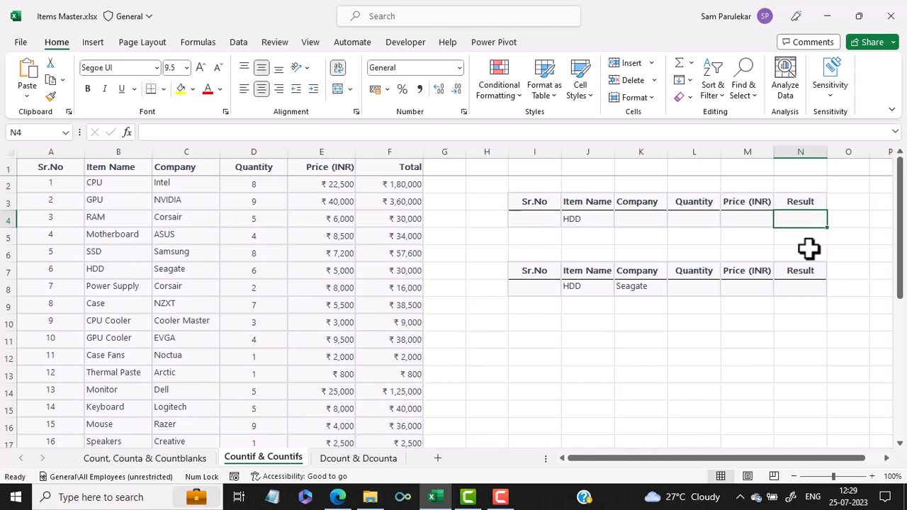
text(=)
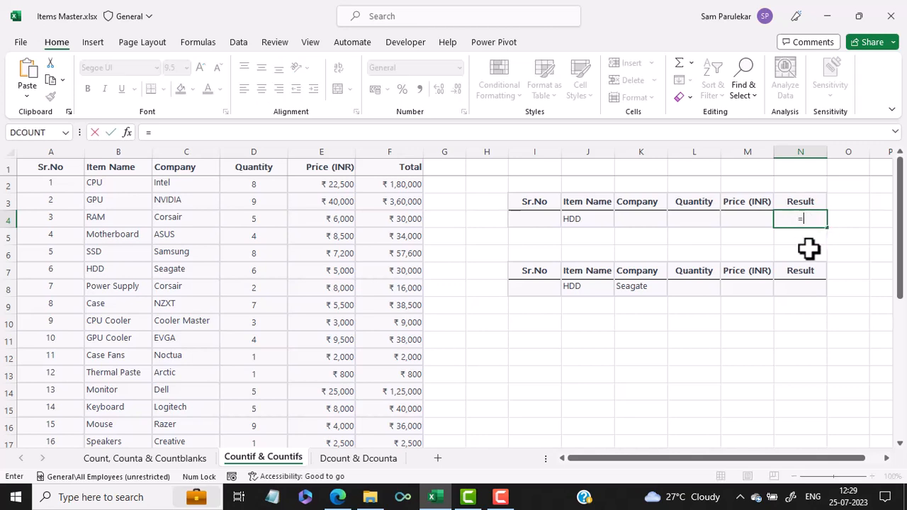
text(co)
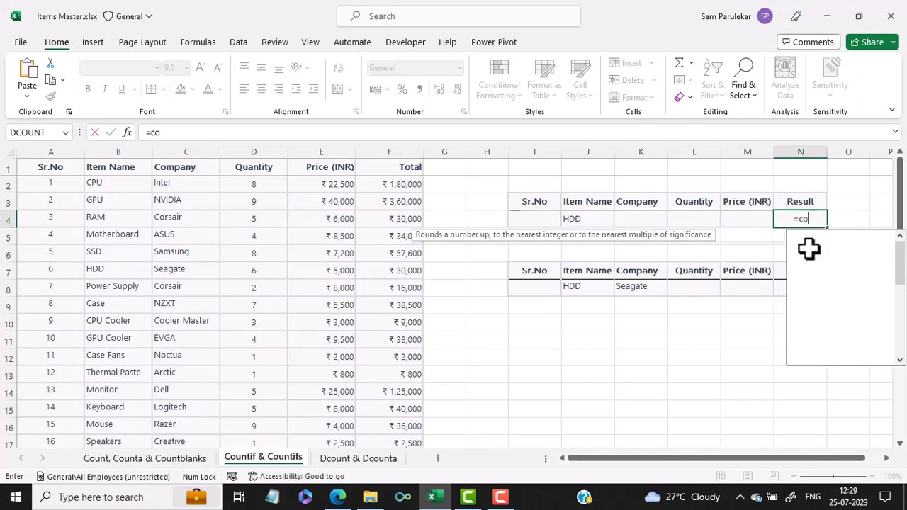
text(untif)
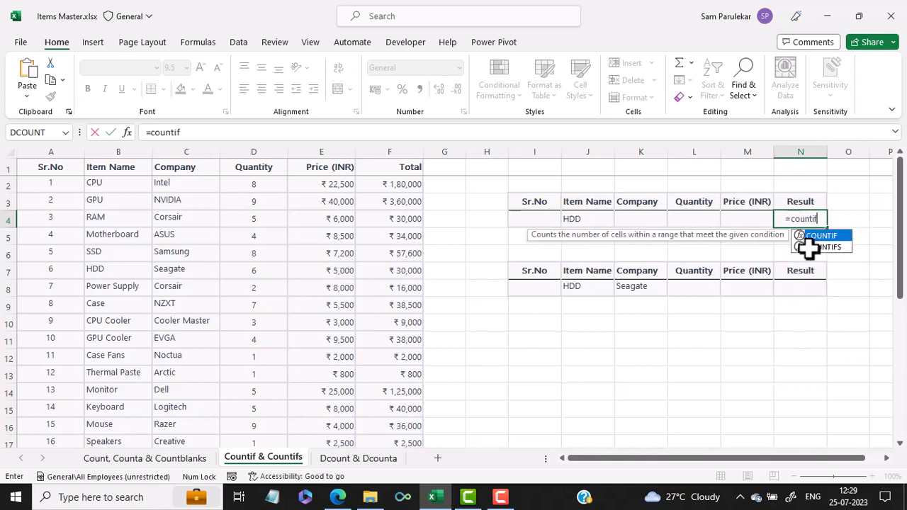
text(()
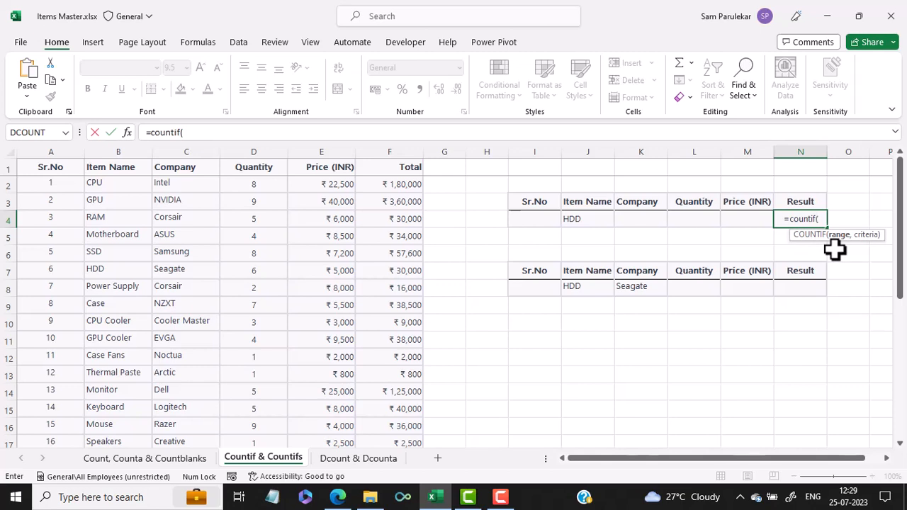
click(107, 182)
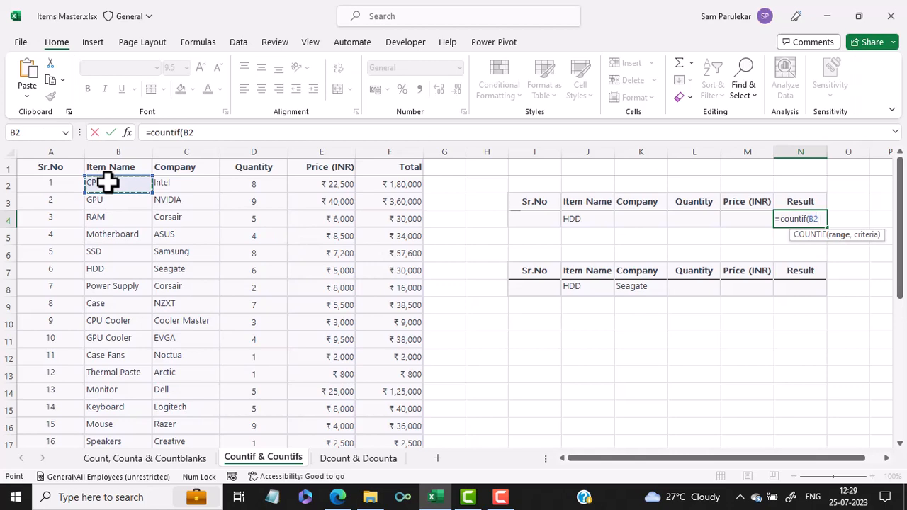
key(ctrl+shift+Down)
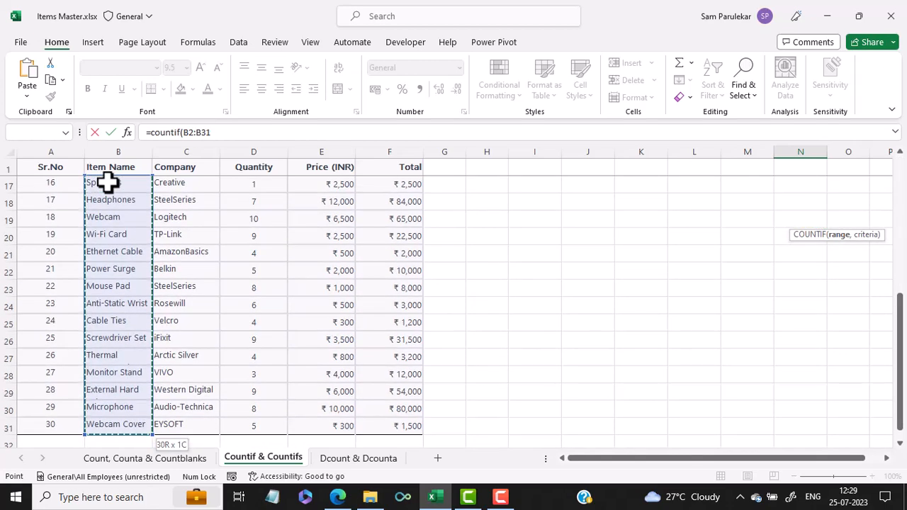
text(,)
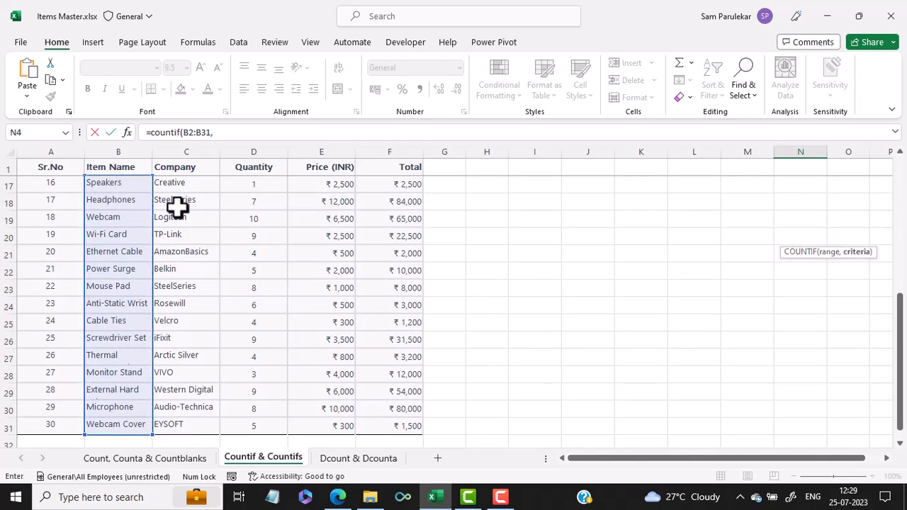
scroll(584, 251, up, 5)
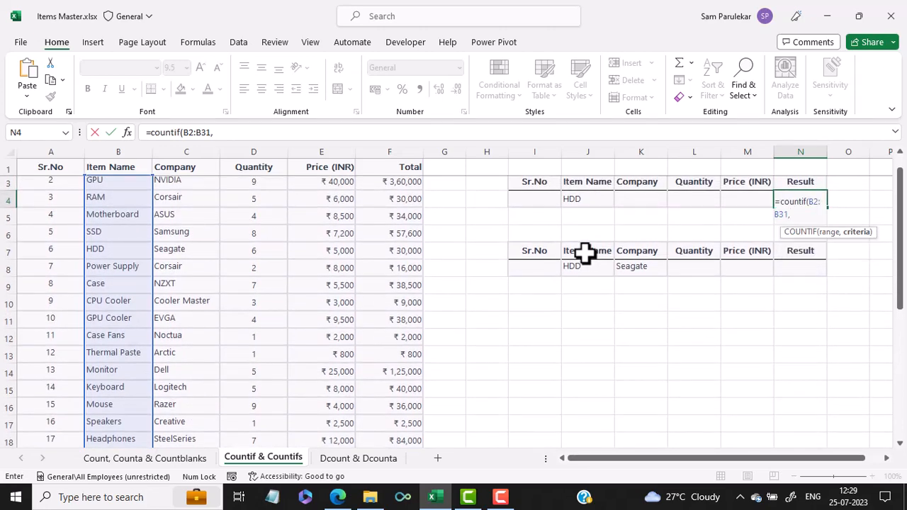
scroll(584, 251, up, 1)
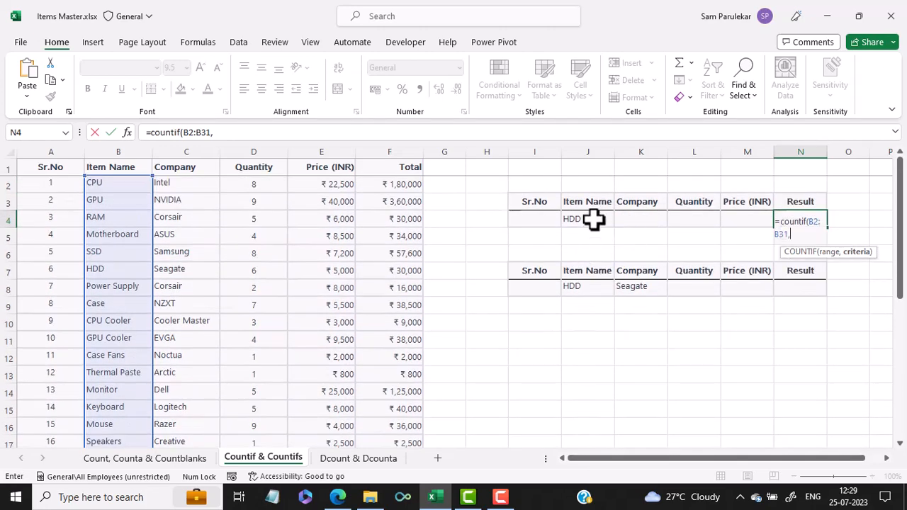
click(592, 220)
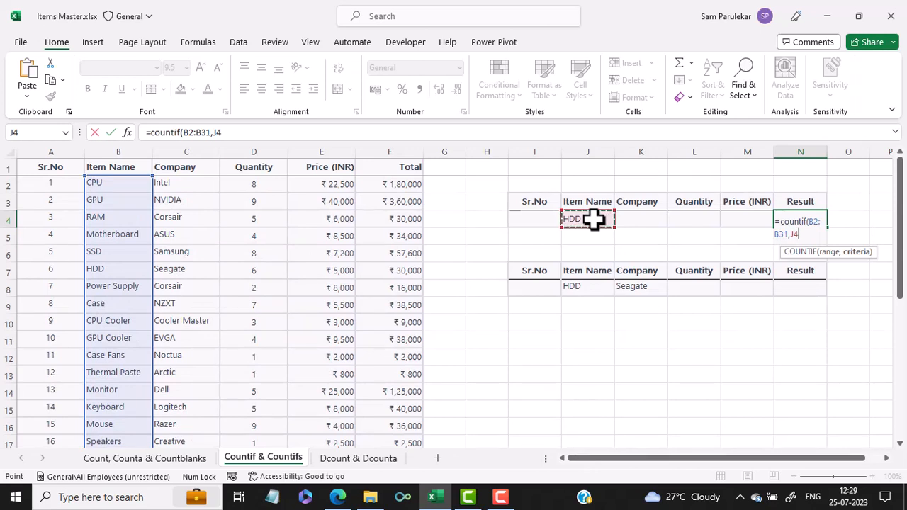
text())
key(Return)
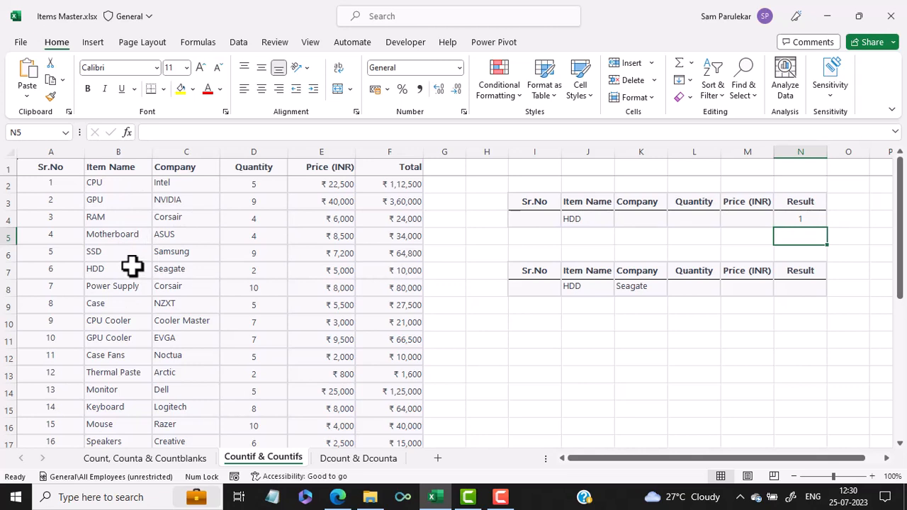
Change the item names in B5 and B4 to HDD and check the COUNTIF result in N4.
click(99, 234)
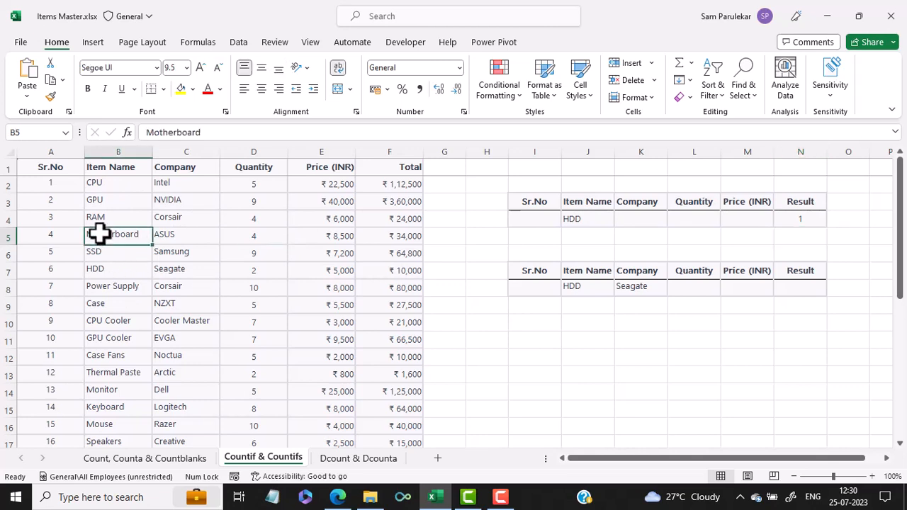
text(HDD)
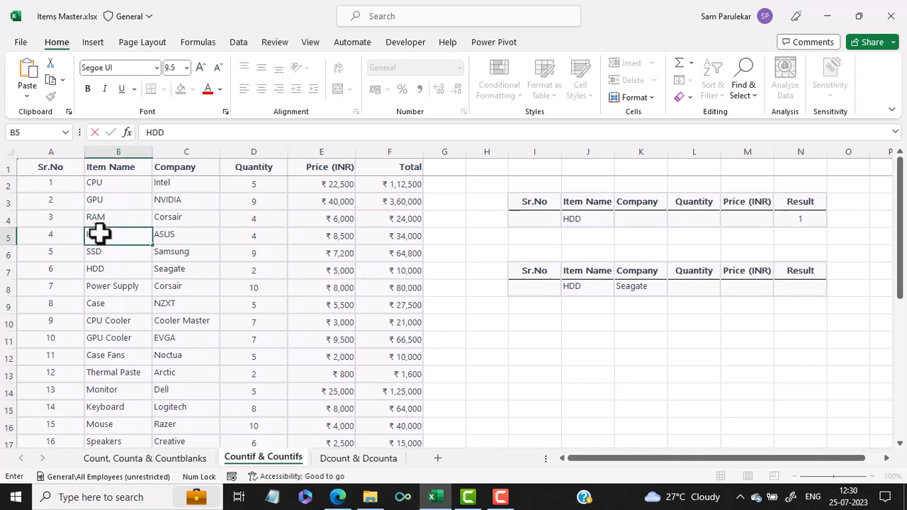
key(Return)
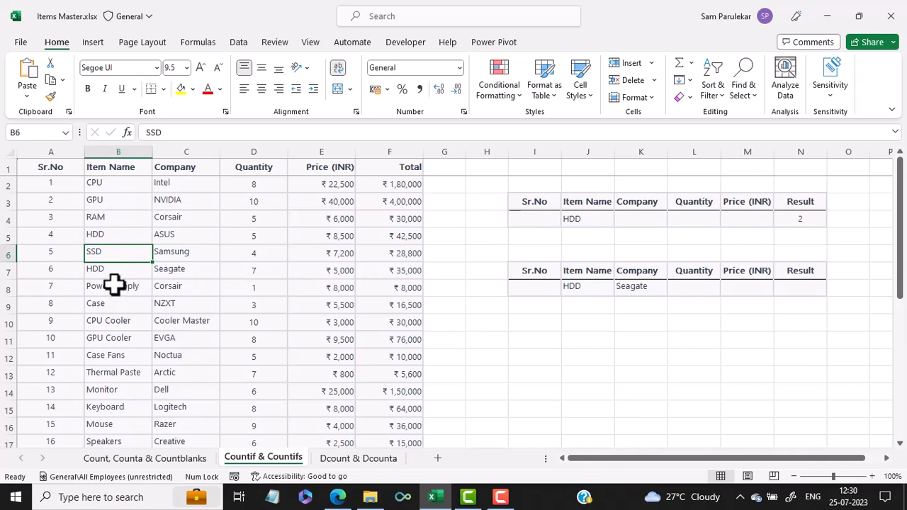
click(99, 268)
click(109, 237)
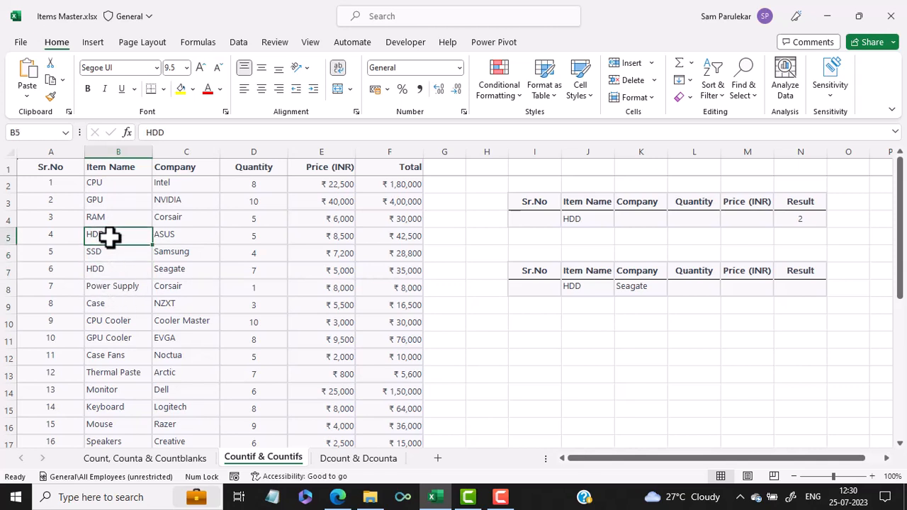
click(111, 215)
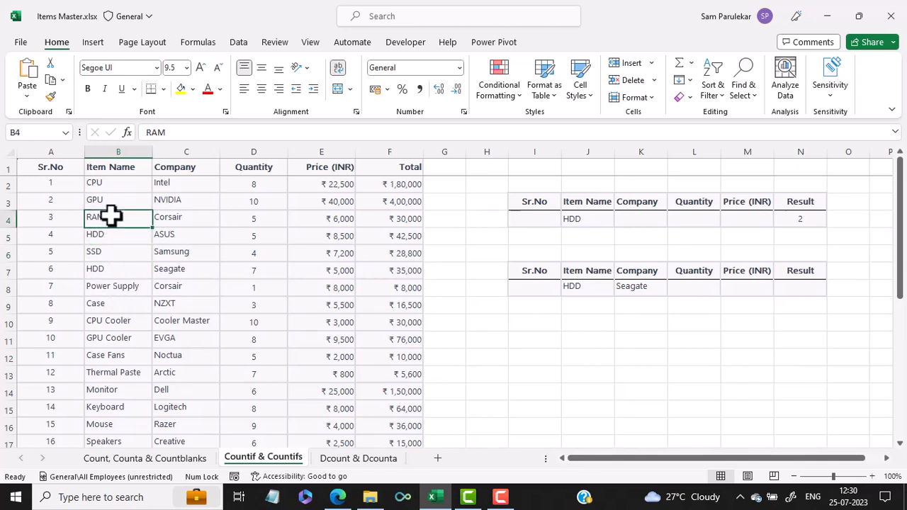
text(HDD)
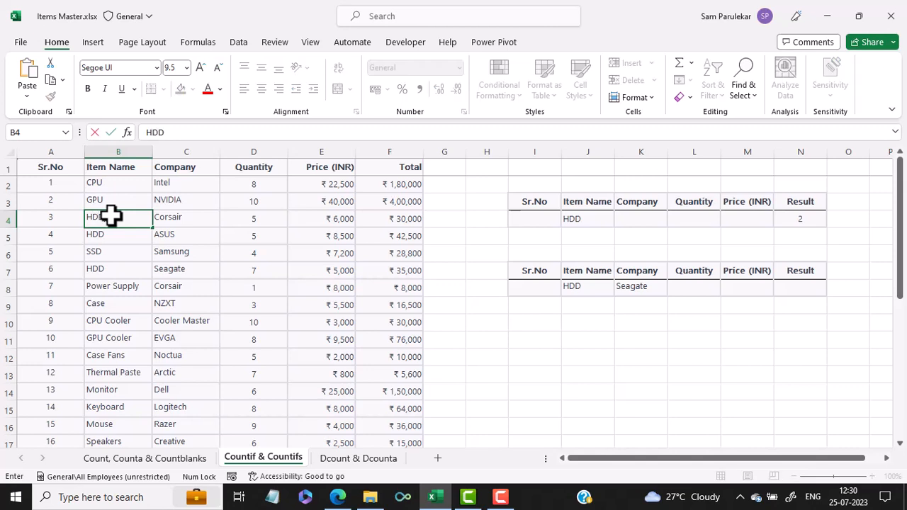
key(Return)
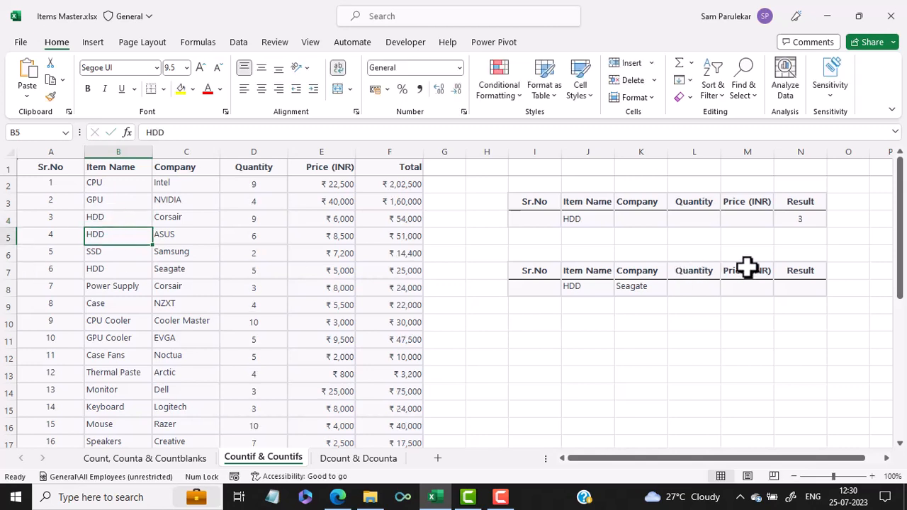
click(801, 220)
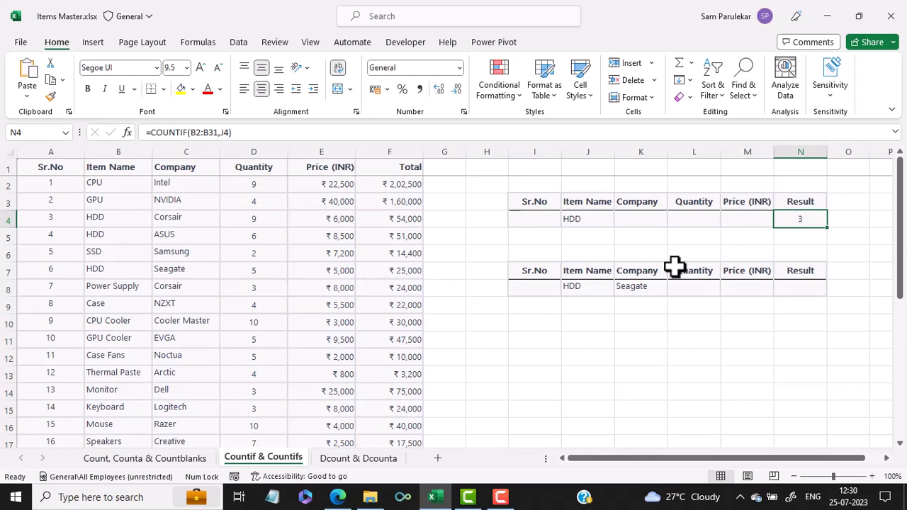
Start a COUNTIFS formula in result cell N8 with item range B2:B31 and the HDD criterion in J8.
click(800, 287)
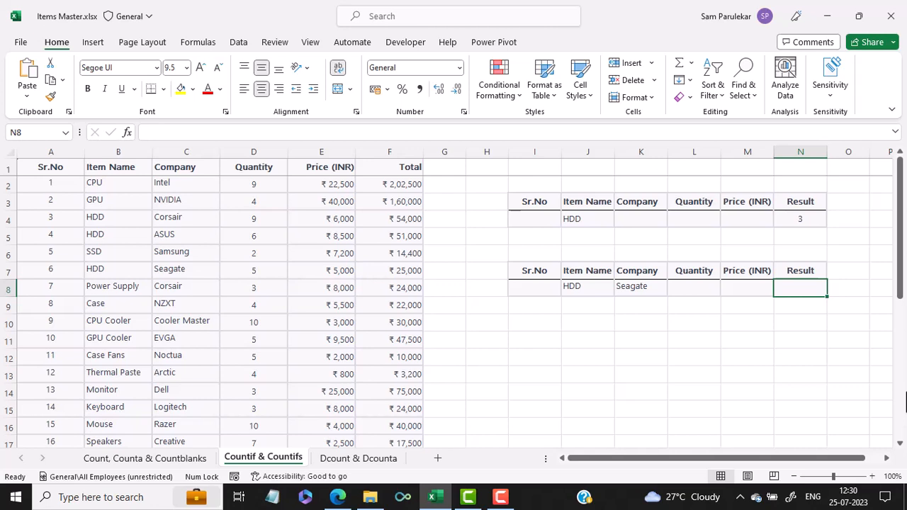
text(=c)
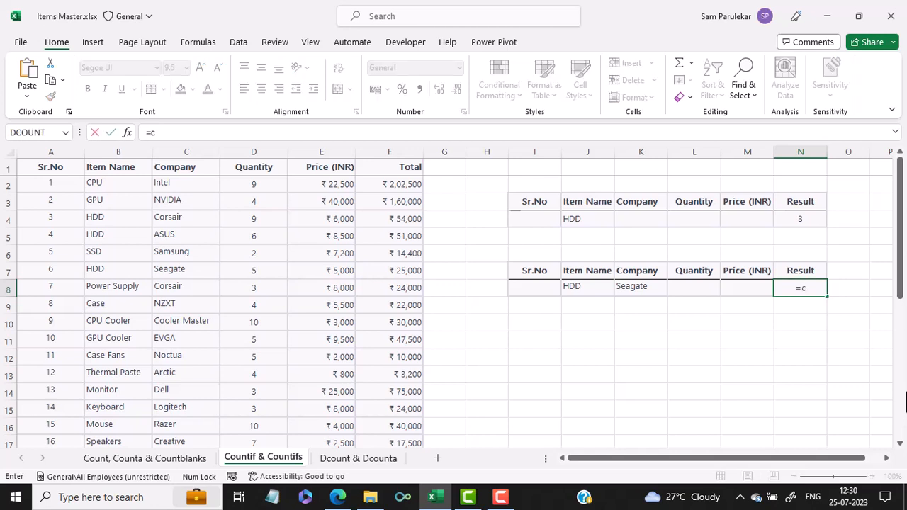
text(ountifs)
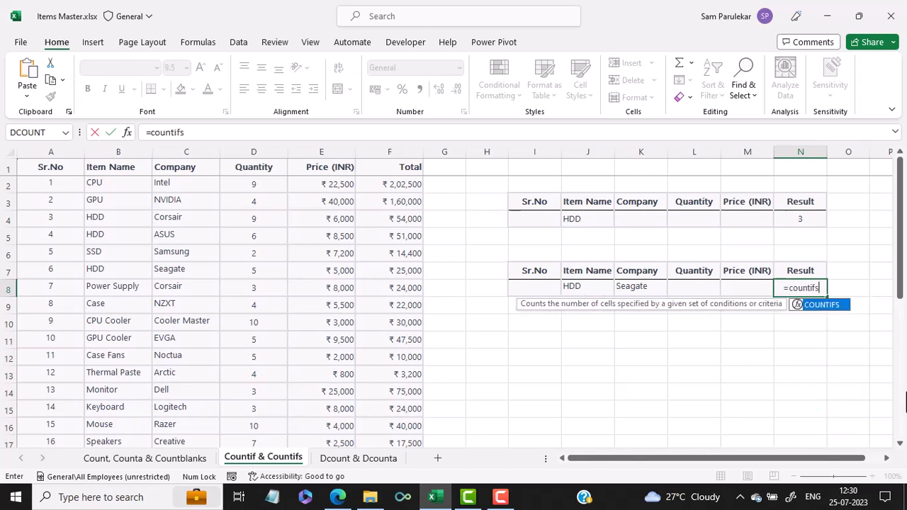
text(()
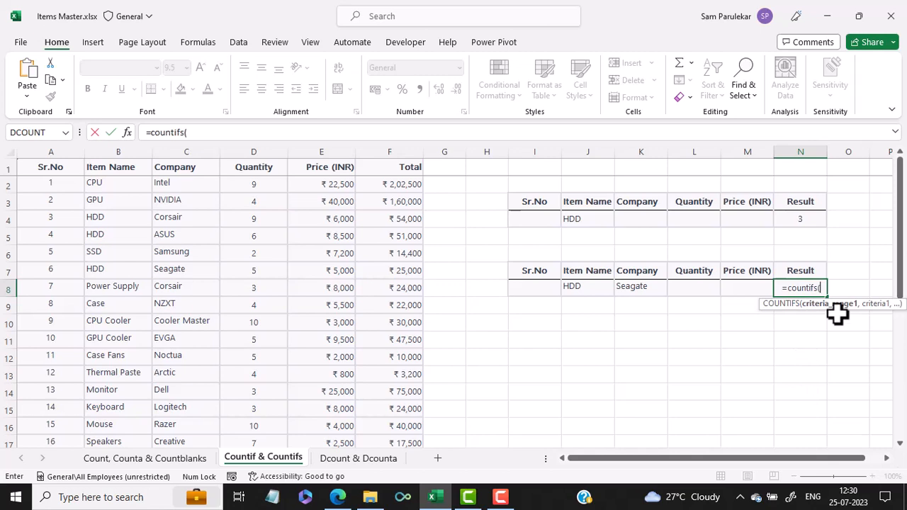
click(114, 186)
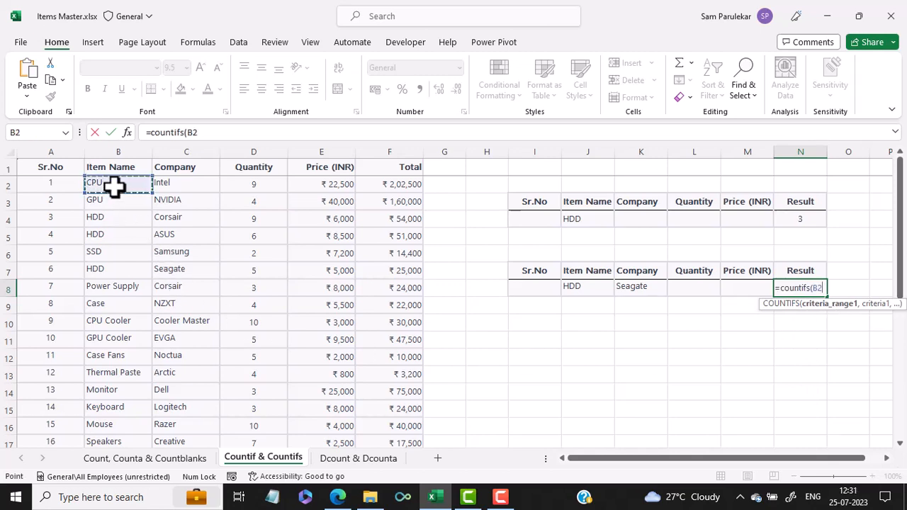
key(ctrl+shift+Down)
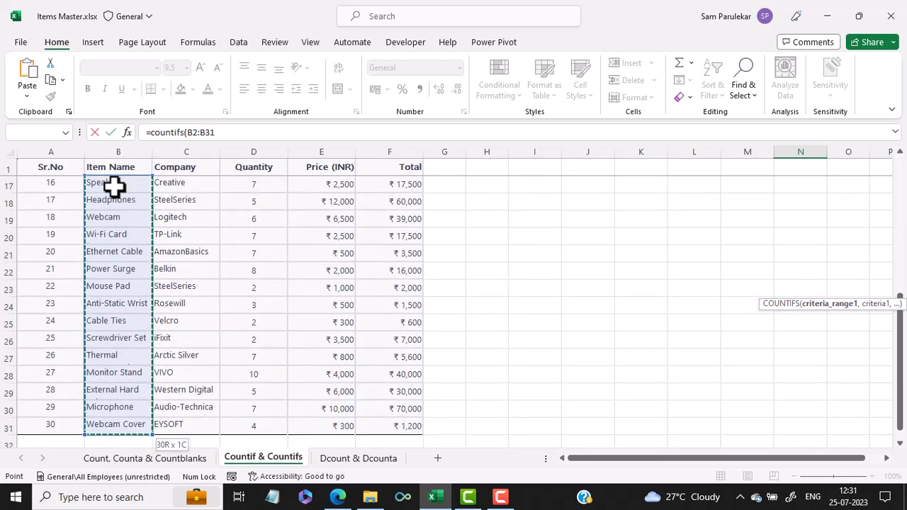
text(,)
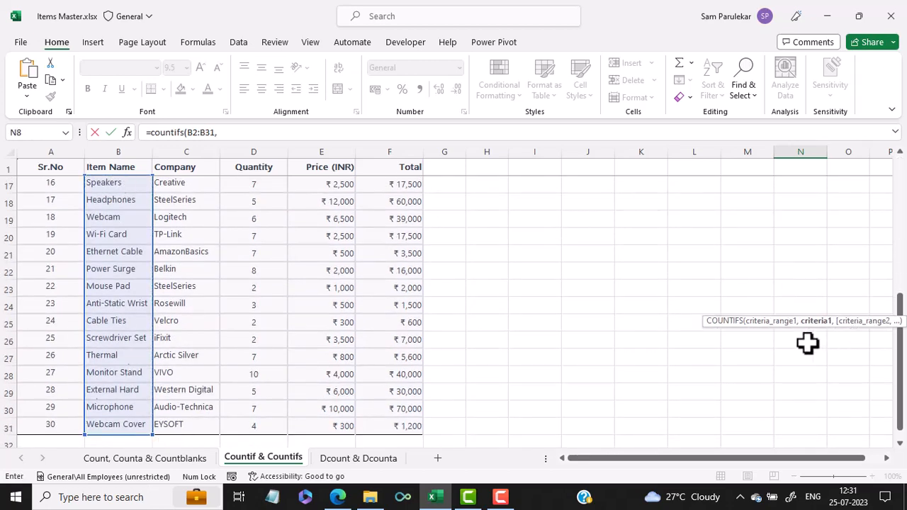
scroll(816, 338, up, 5)
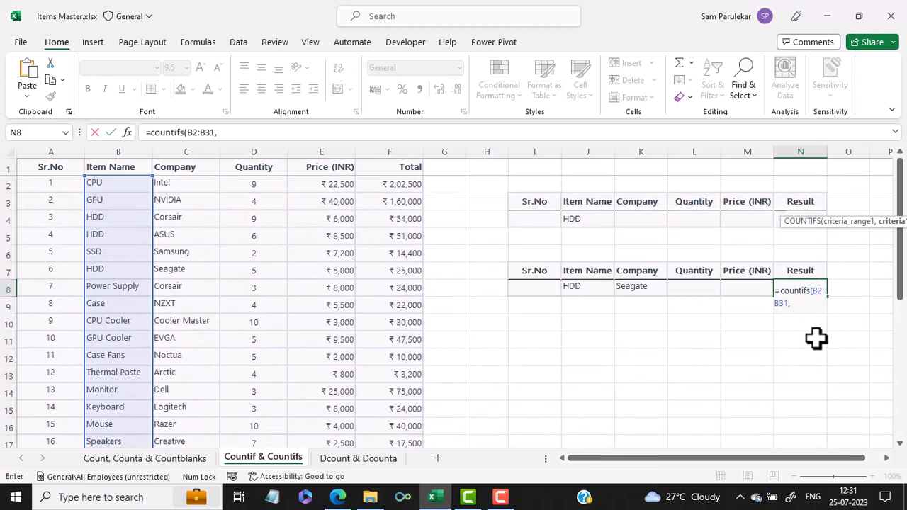
click(587, 287)
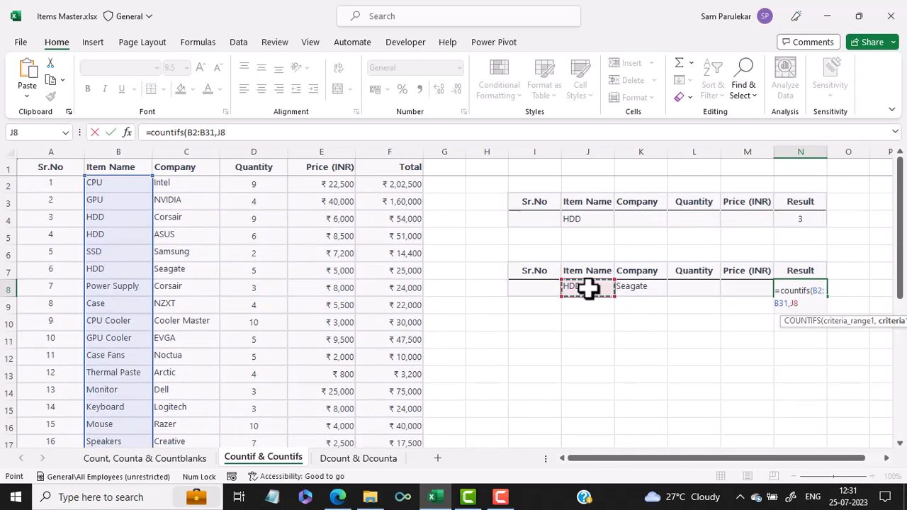
Complete the COUNTIFS formula with company range C2:C31 and criterion K8, and check it against the HDD Seagate row in B7:C7.
text(,)
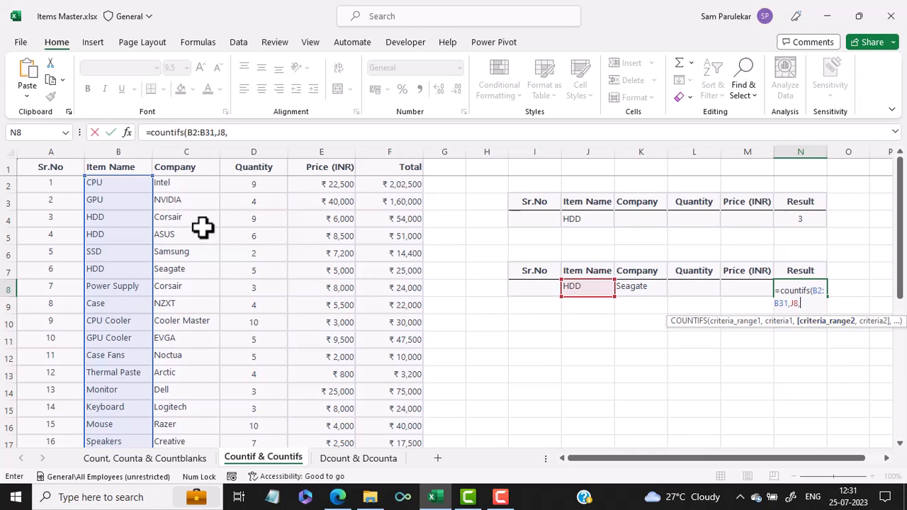
click(194, 184)
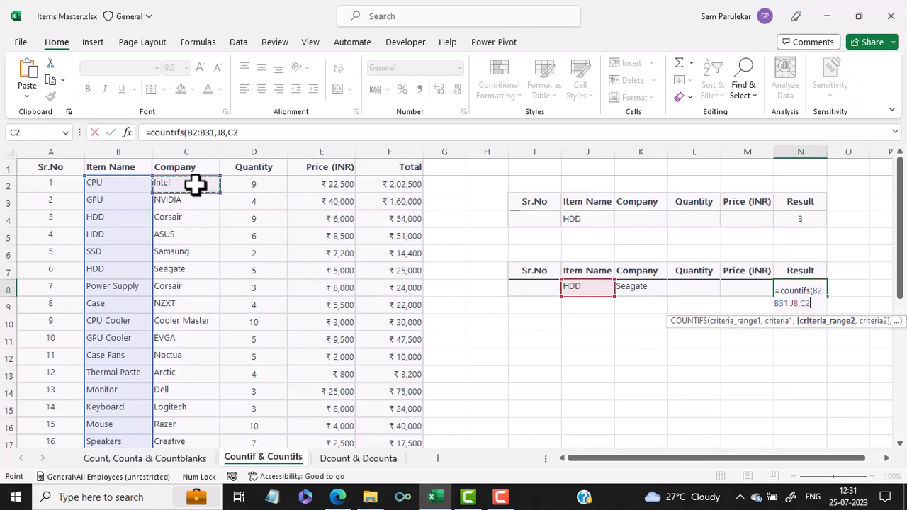
key(ctrl+shift+Down)
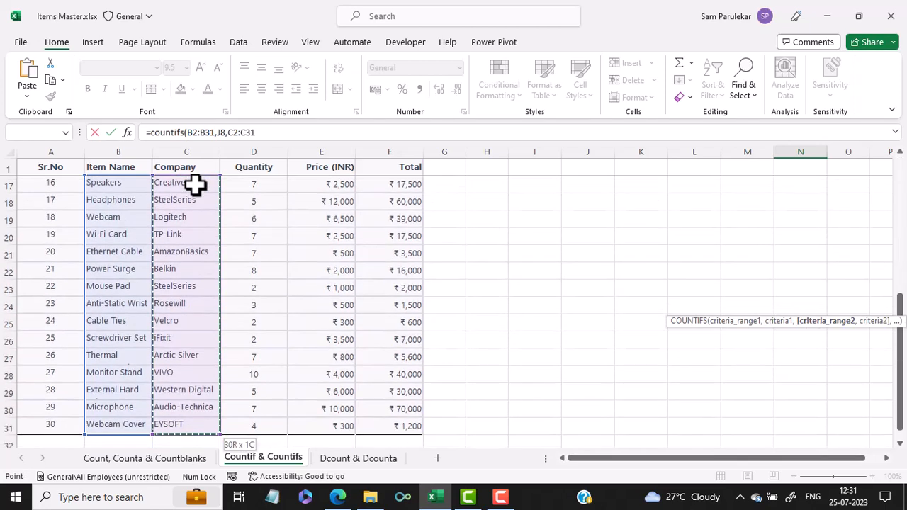
text(,)
scroll(692, 243, up, 5)
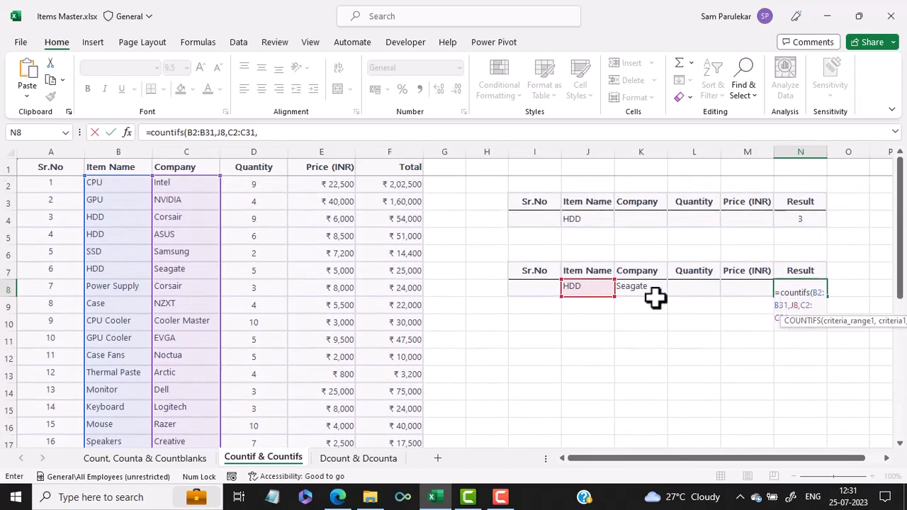
click(644, 286)
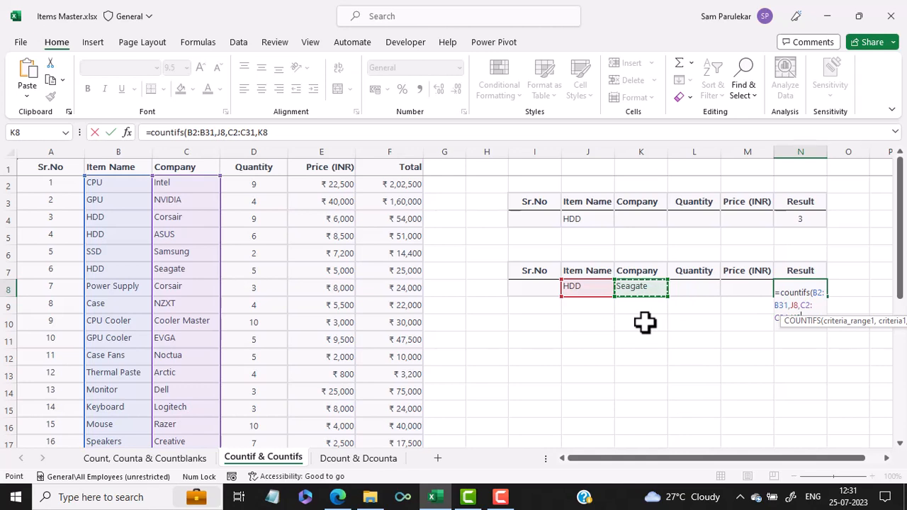
text())
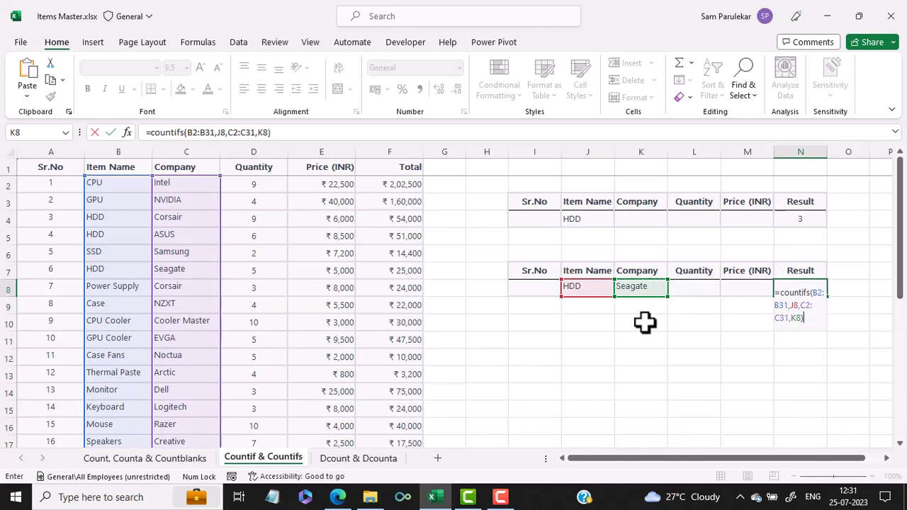
key(Return)
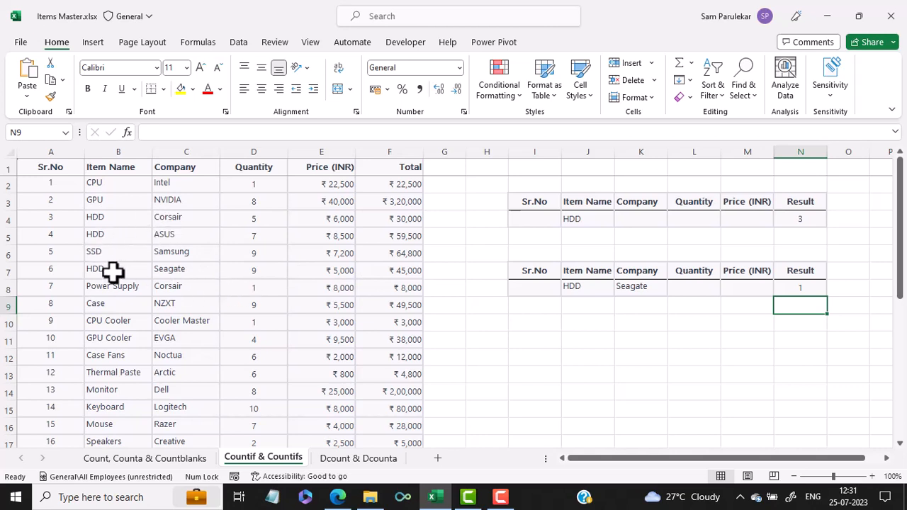
drag(113, 271, 201, 271)
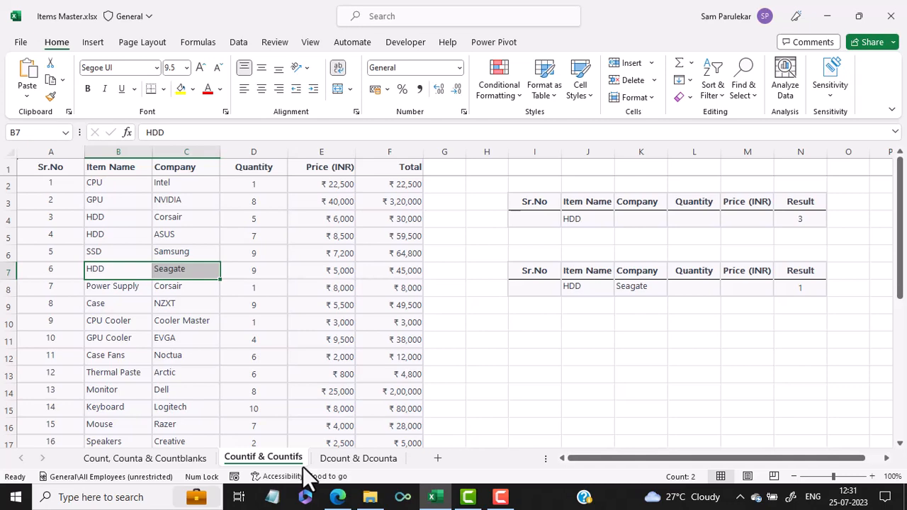
On the Dcount & Dcounta sheet, start a DCOUNT formula in result cell M4 with columns A:E as the database.
click(340, 460)
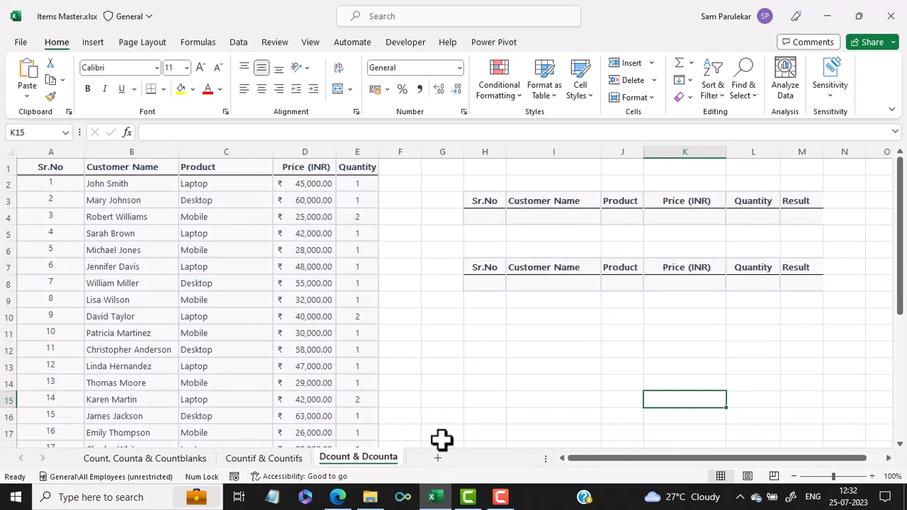
click(796, 221)
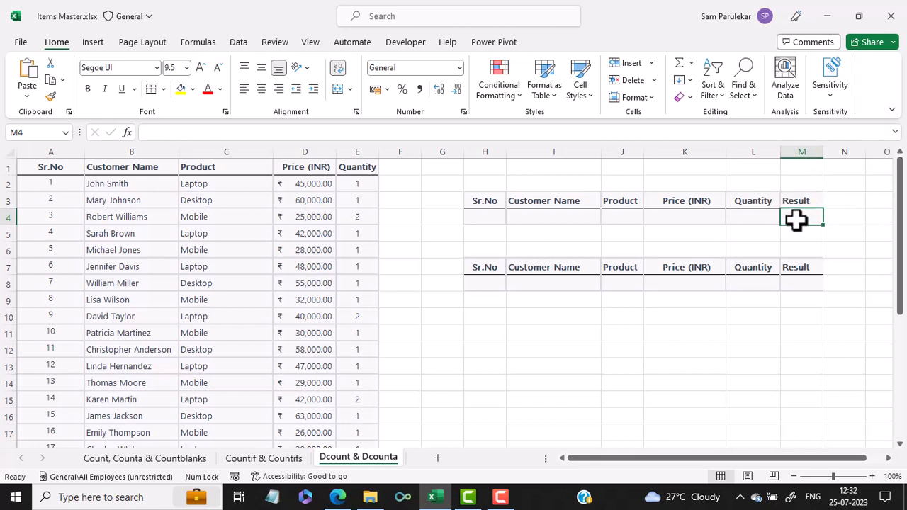
text(=)
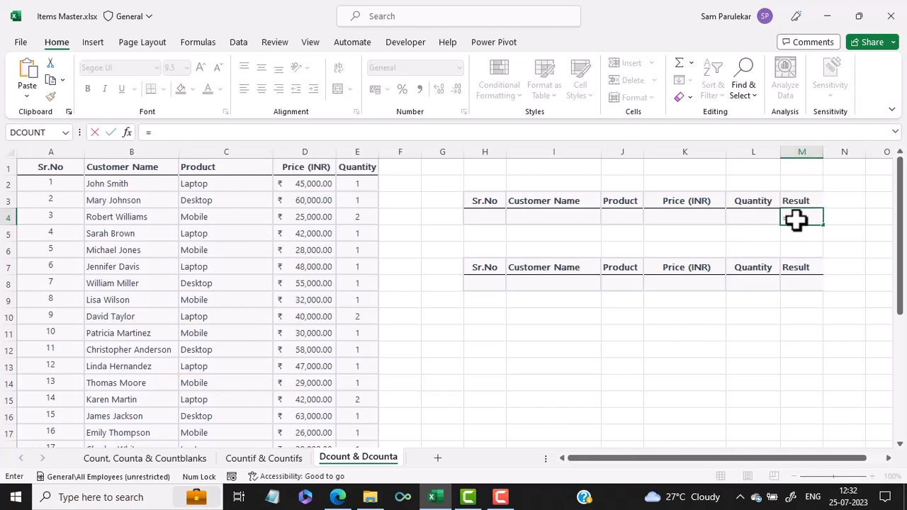
text(dcount)
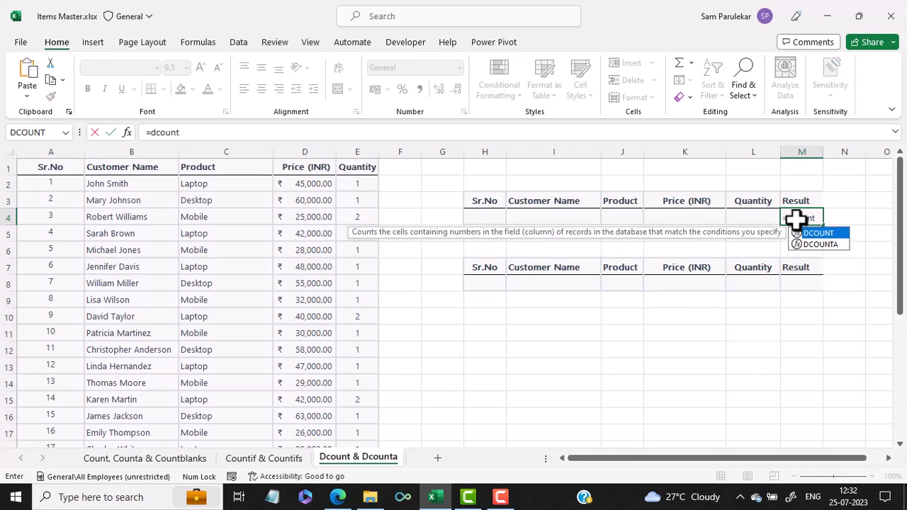
text(()
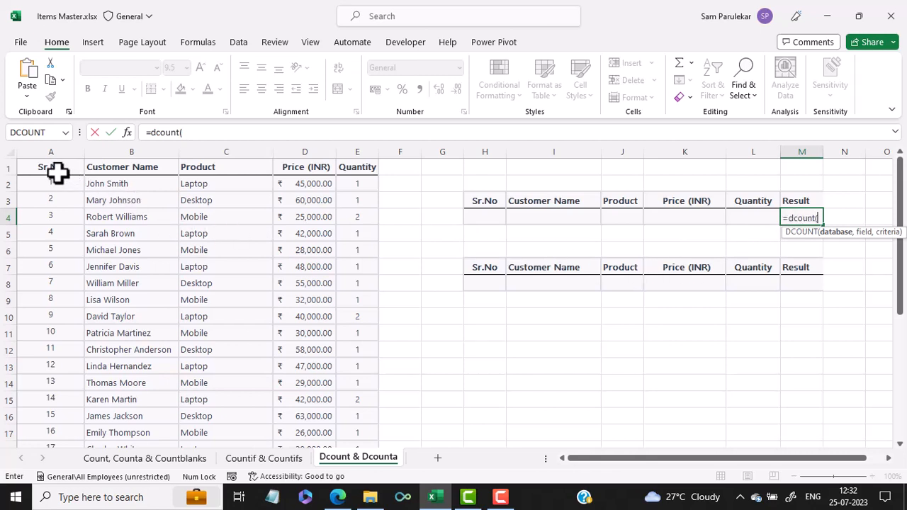
click(70, 151)
drag(71, 151, 353, 163)
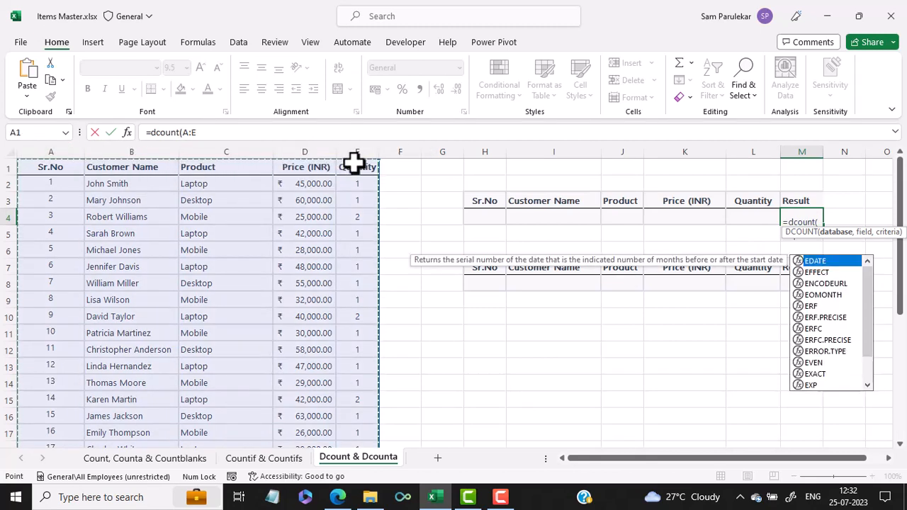
Complete the DCOUNT formula with the Price header D1 as the field and H3:L4 as the criteria range.
text(,)
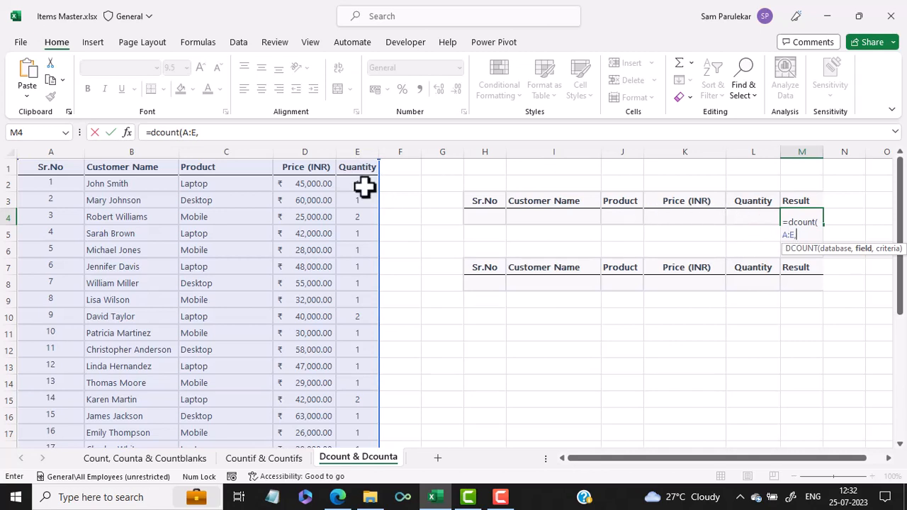
click(301, 166)
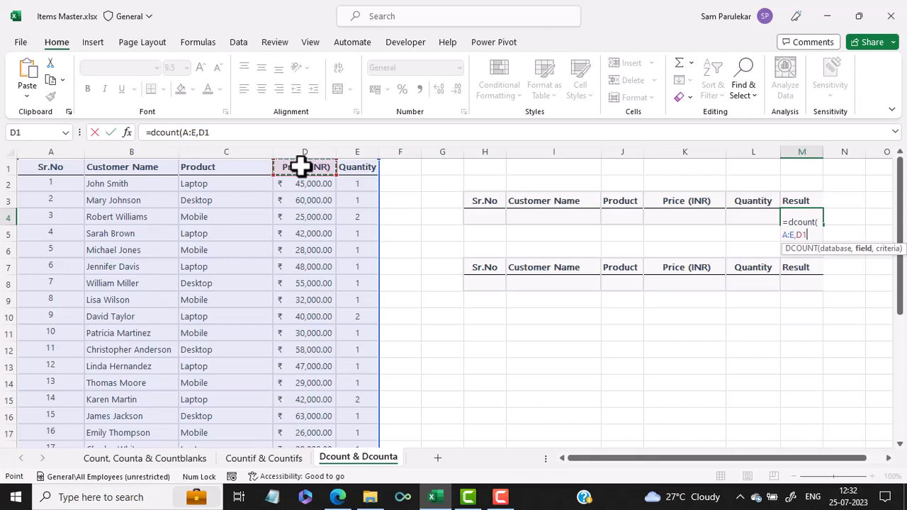
text(,)
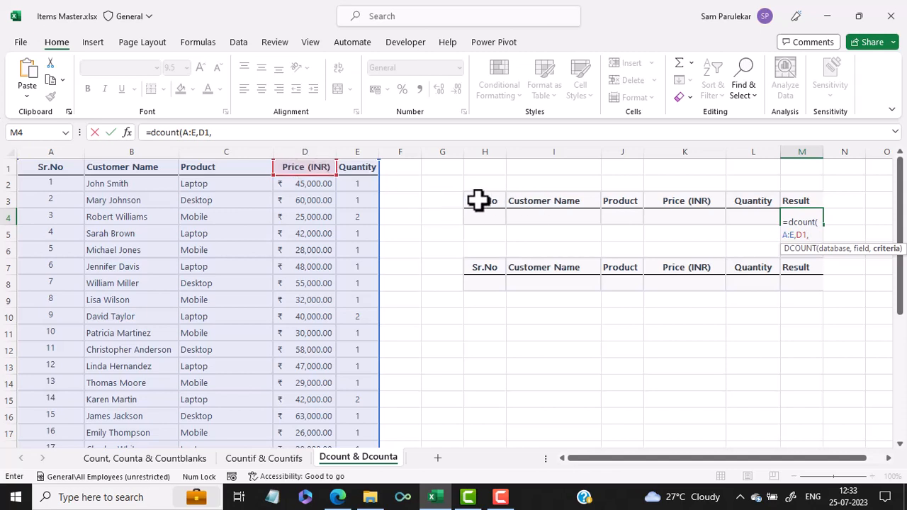
drag(481, 201, 742, 212)
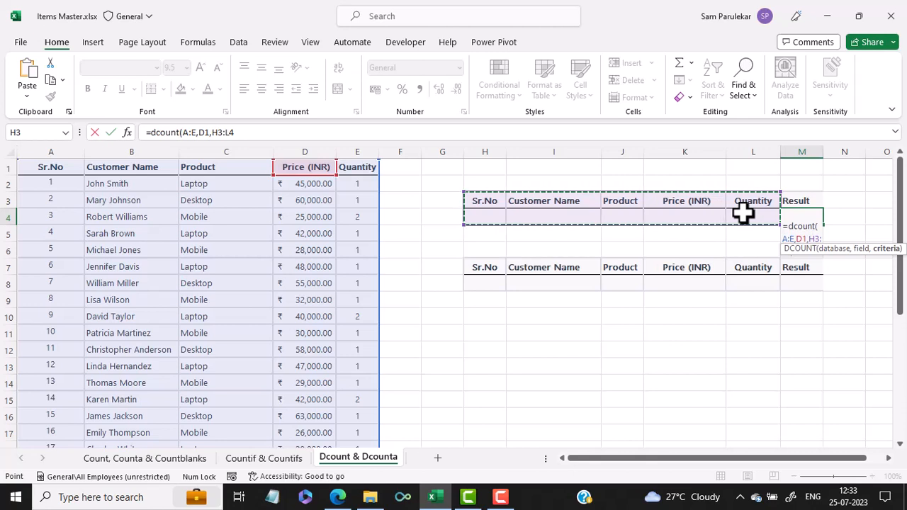
text())
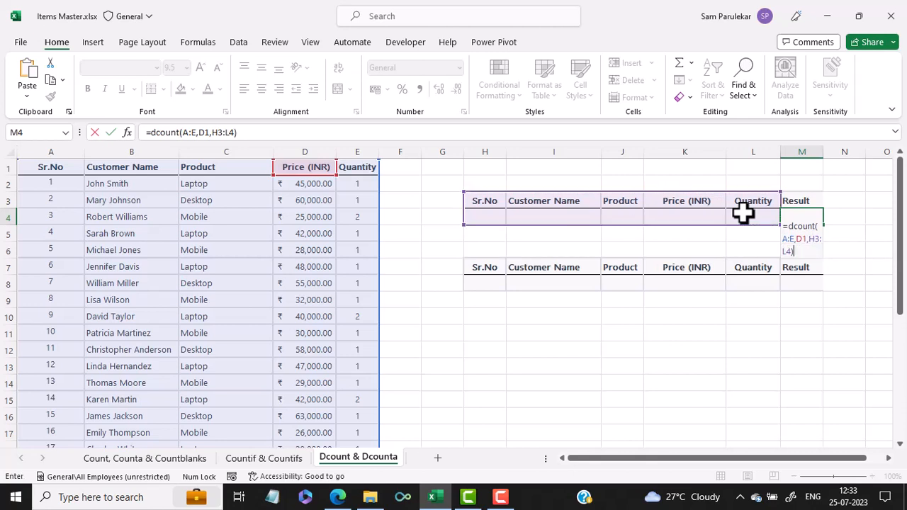
key(Return)
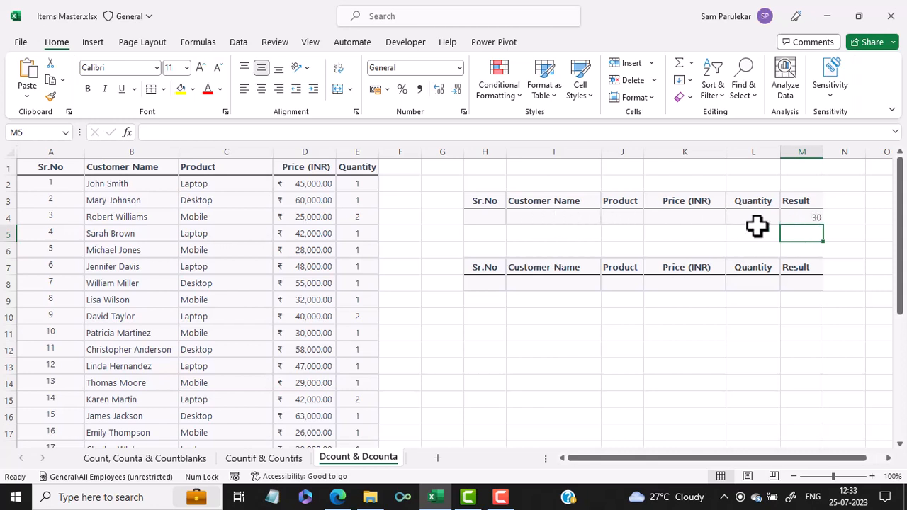
Enter 45000 as the Price (INR) criterion in K4.
click(688, 220)
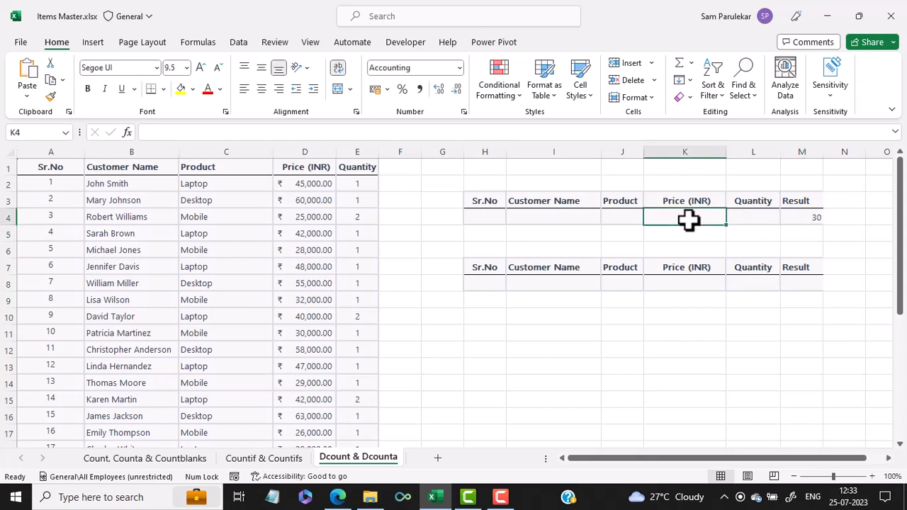
text(4500)
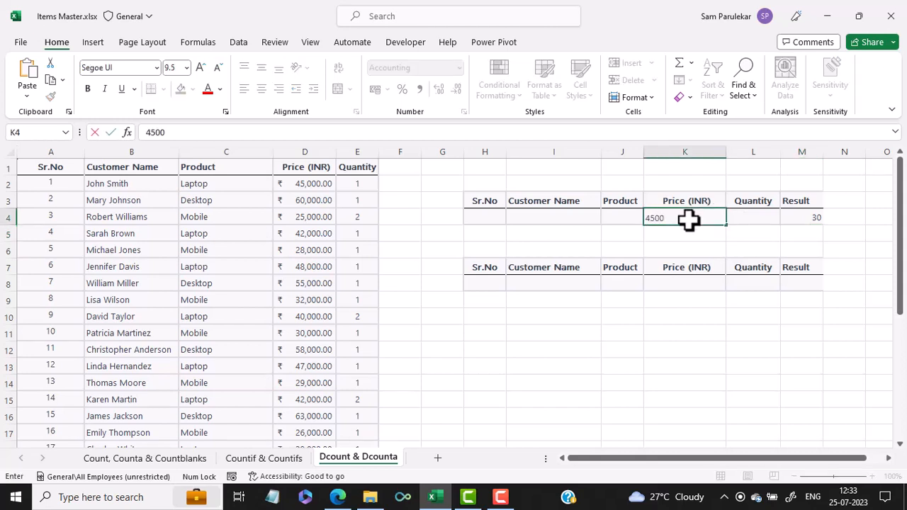
text(0)
key(Return)
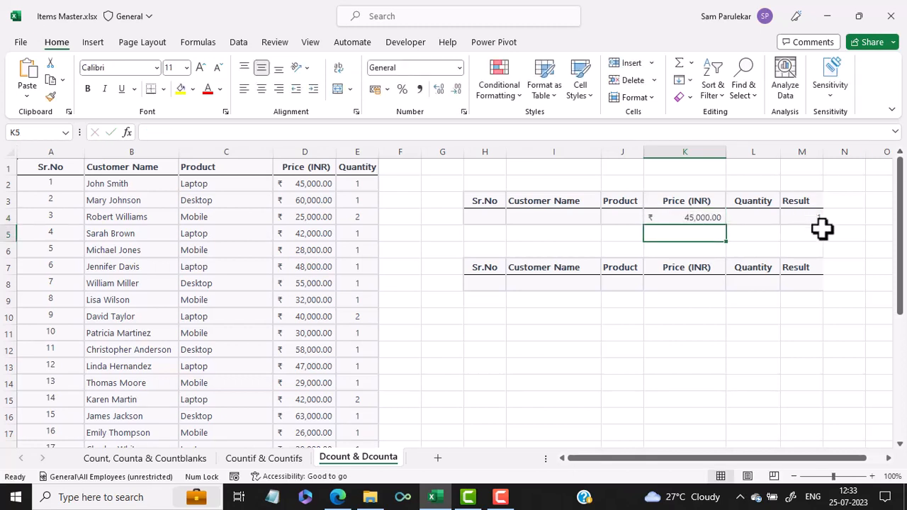
Change the price criterion in K4 to >45000 to count prices above that amount.
click(708, 221)
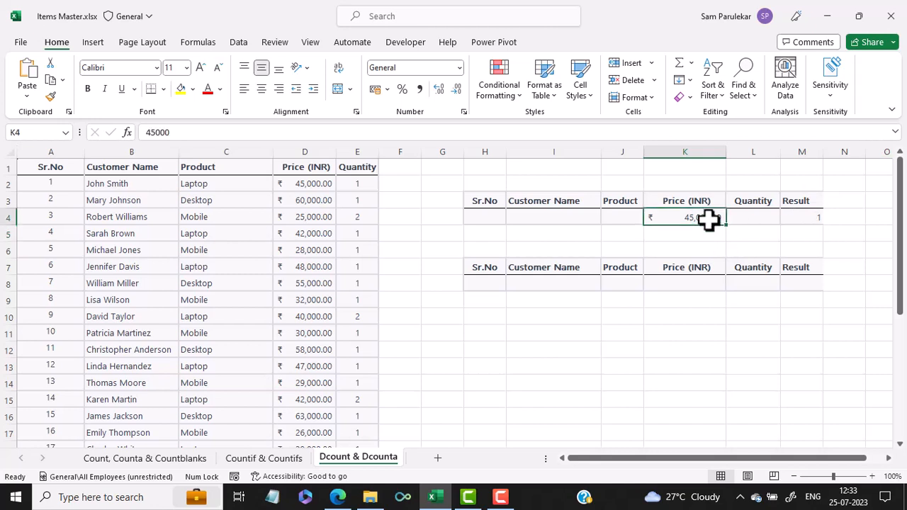
click(145, 133)
text(>)
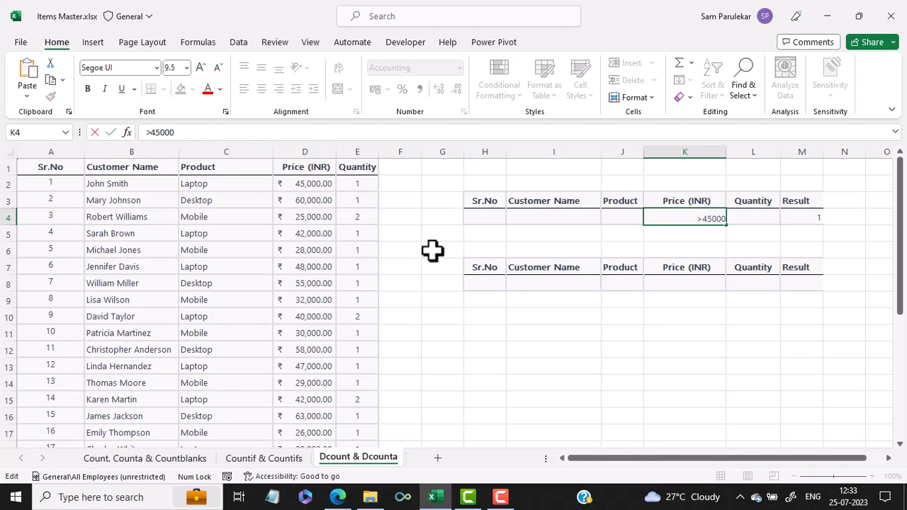
key(Return)
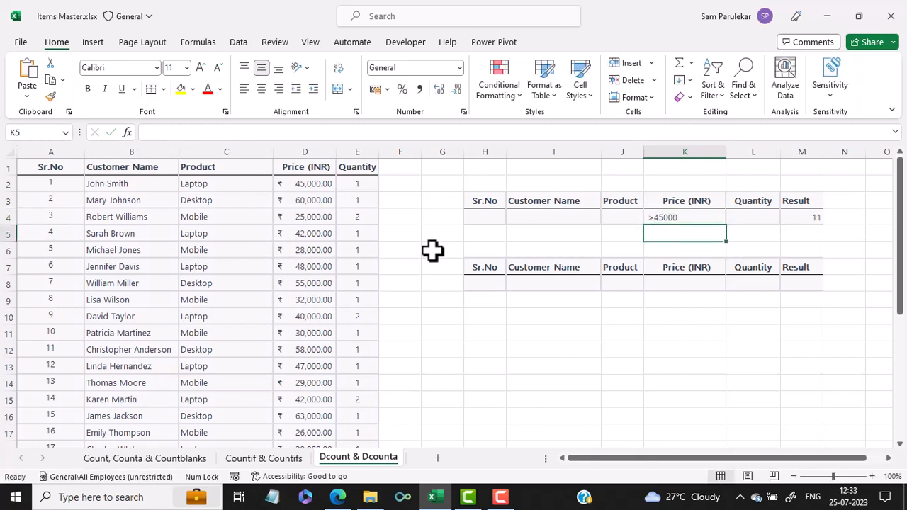
Change the Price (INR) criterion in K4 to >=45000 so that prices equal to that amount are also counted.
click(663, 216)
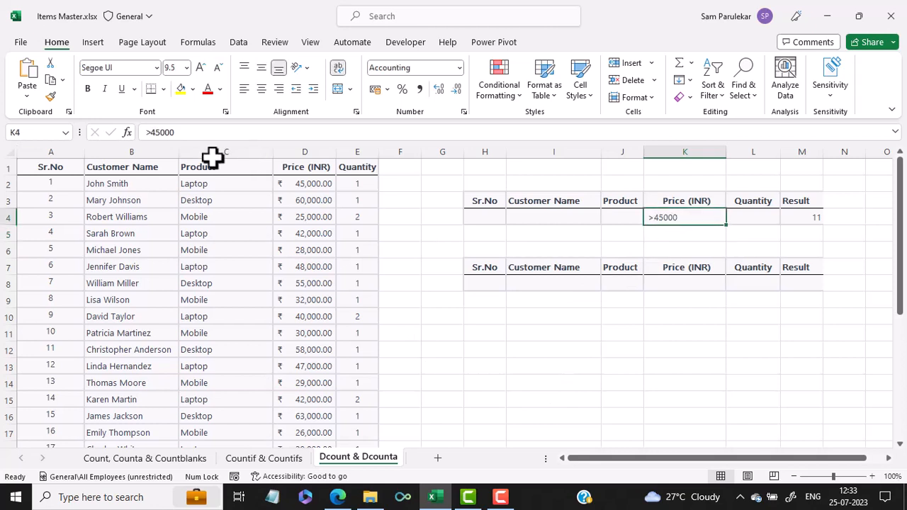
click(157, 132)
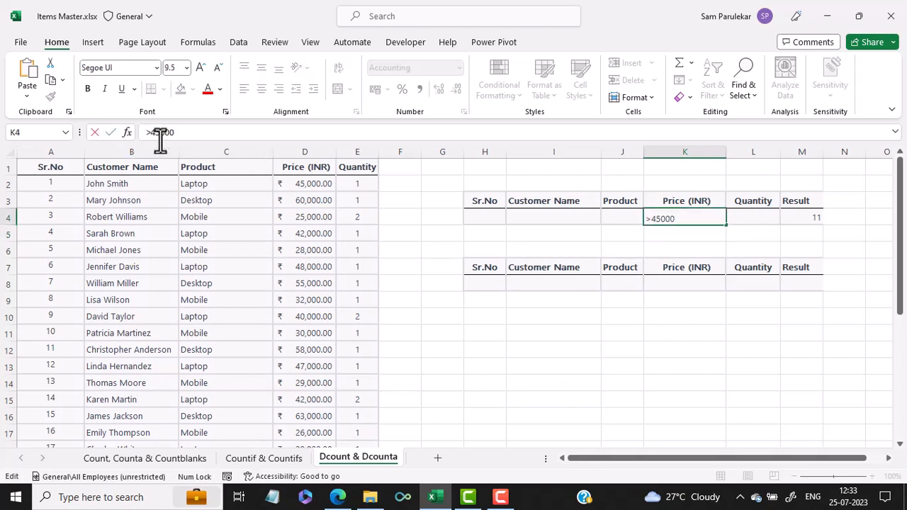
text(=)
key(Return)
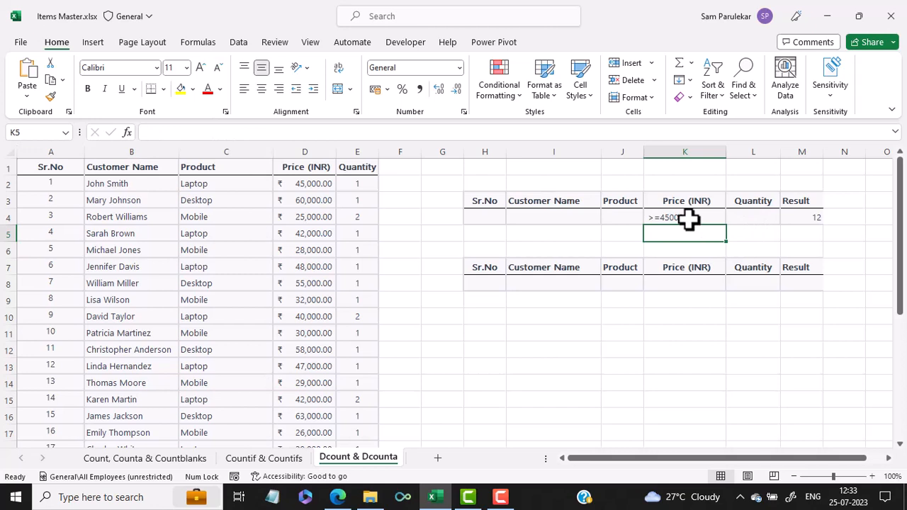
Enter 1 as the Quantity criterion in L4 alongside the price criterion.
click(750, 215)
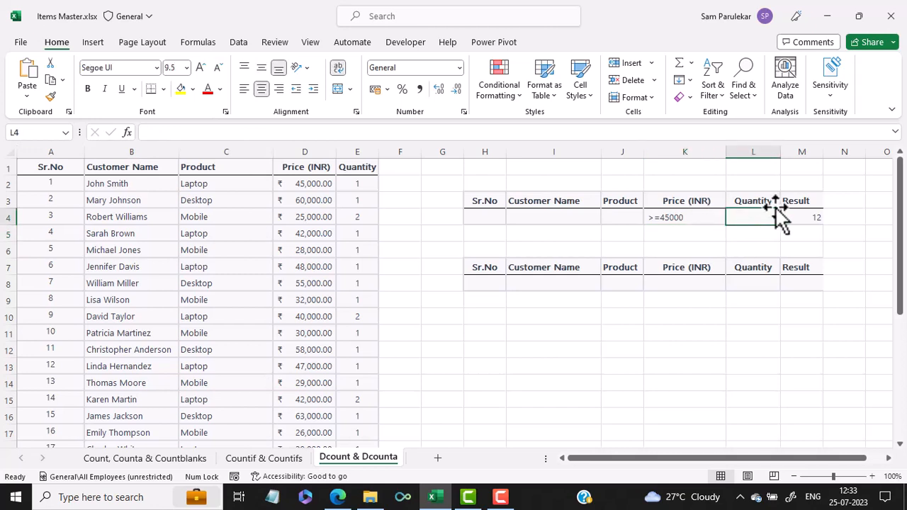
text(1)
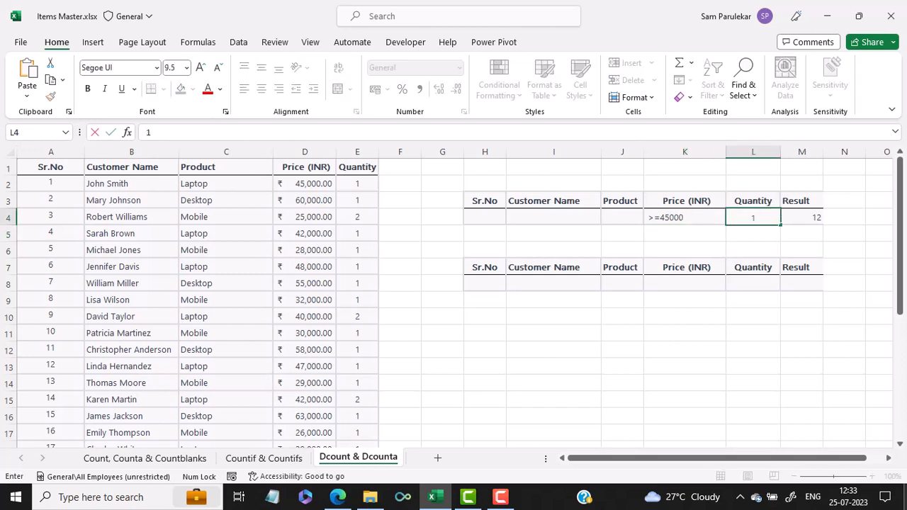
key(Return)
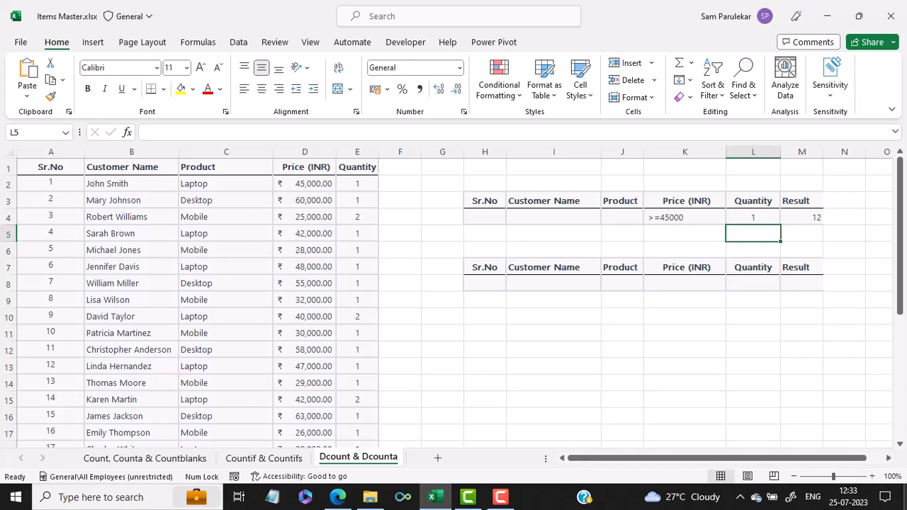
Change the Quantity criterion in L4 to 2.
key(Up)
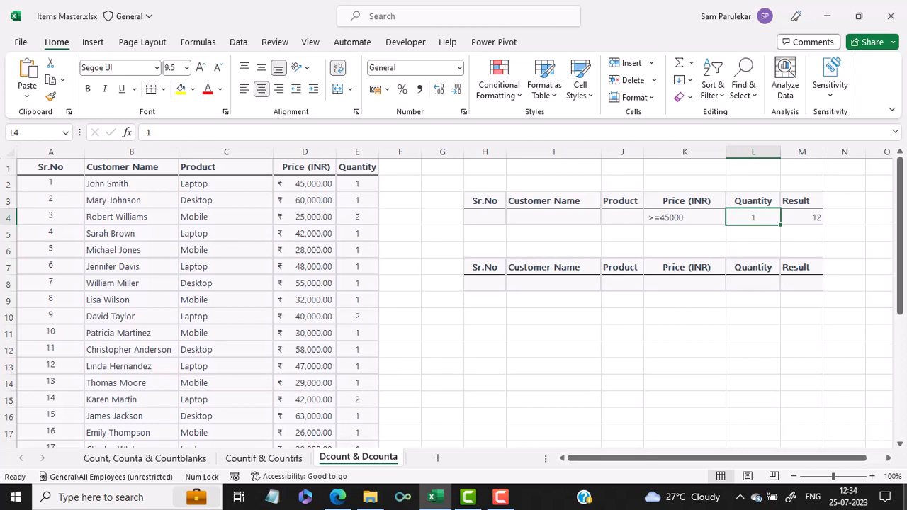
text(2)
key(Return)
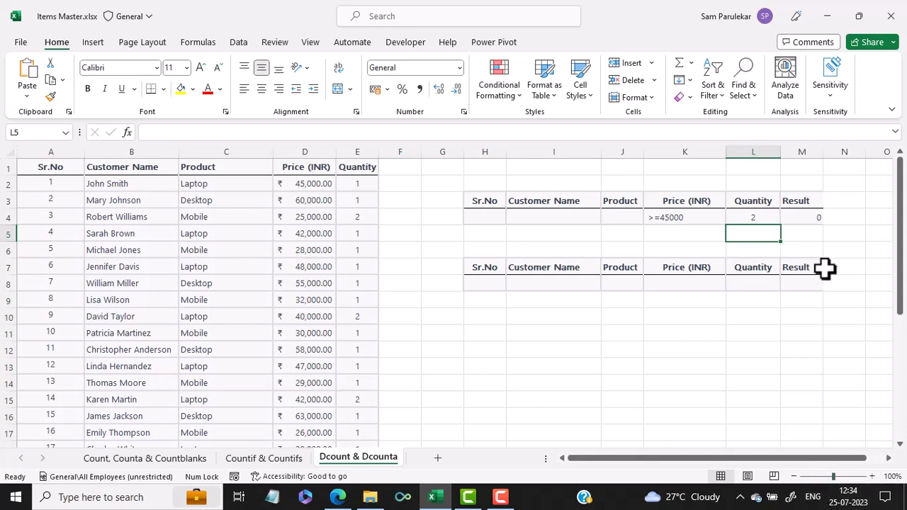
Start a DCOUNTA formula in result cell M8 with columns A:E as the database.
click(802, 285)
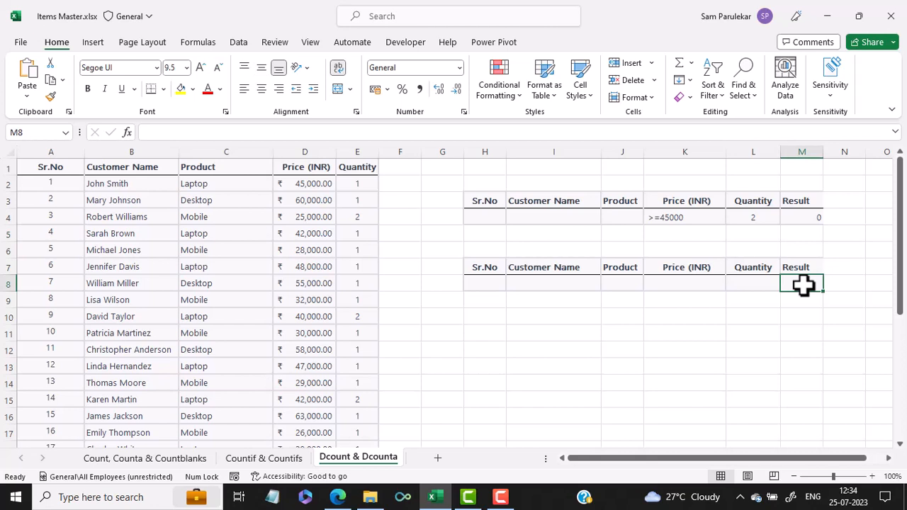
text(=)
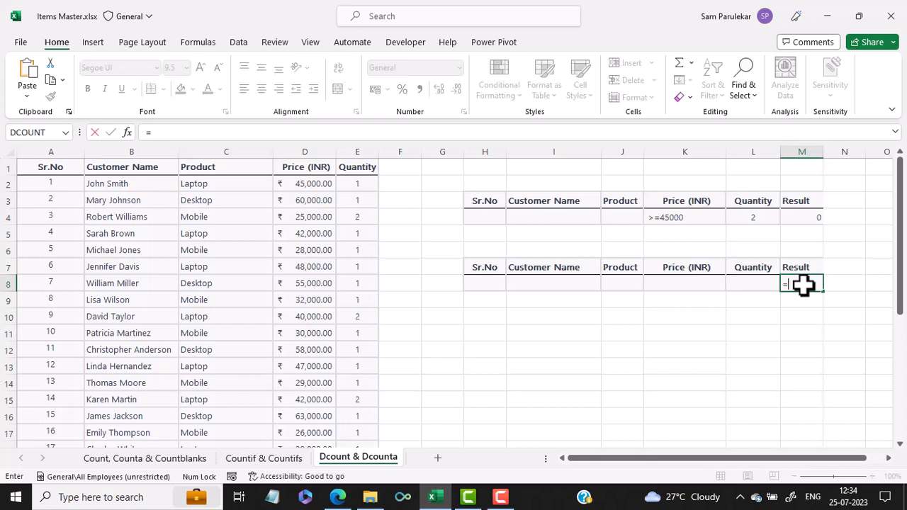
text(dco)
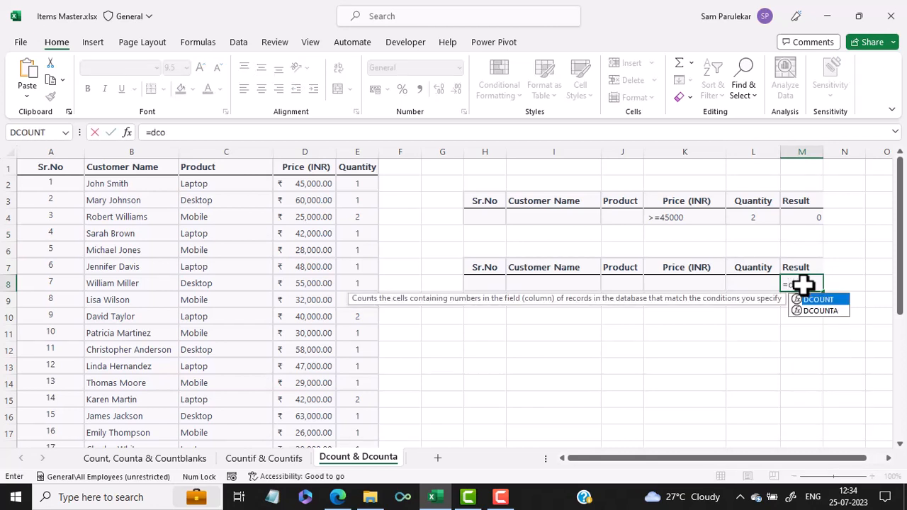
text(unta)
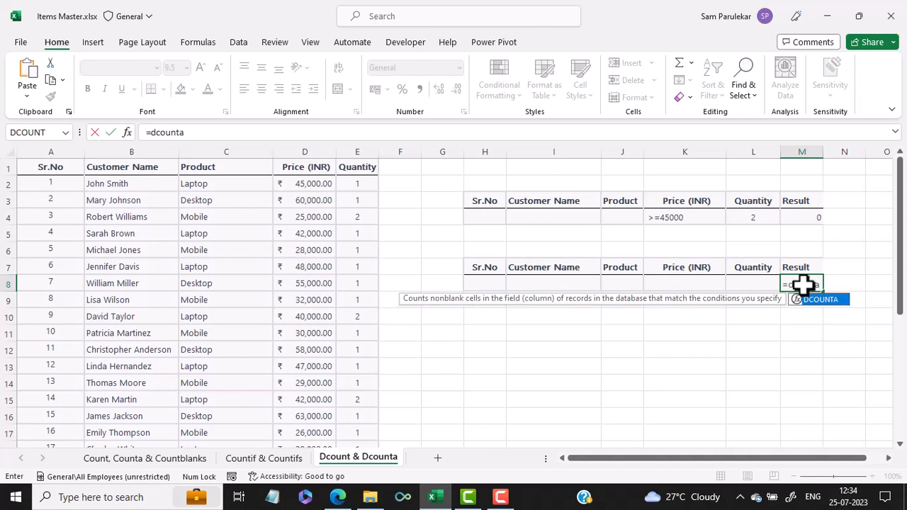
text(()
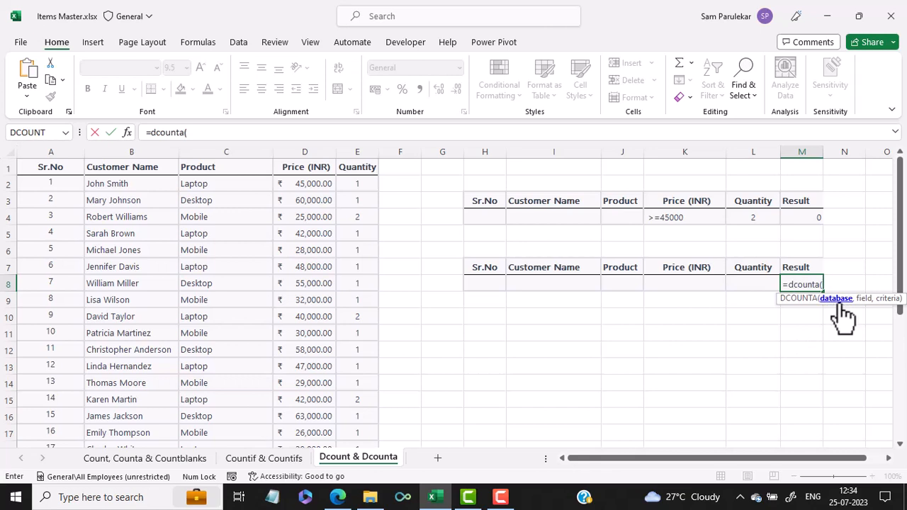
drag(40, 150, 357, 158)
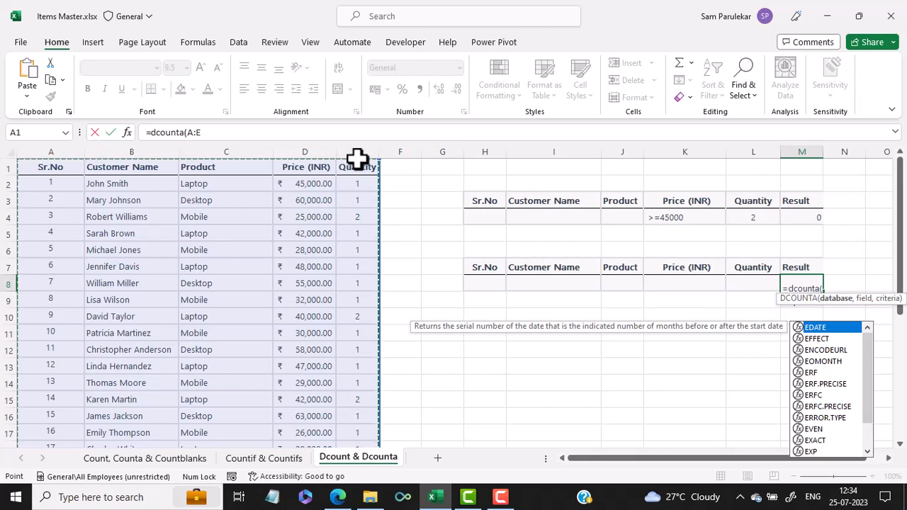
text(,)
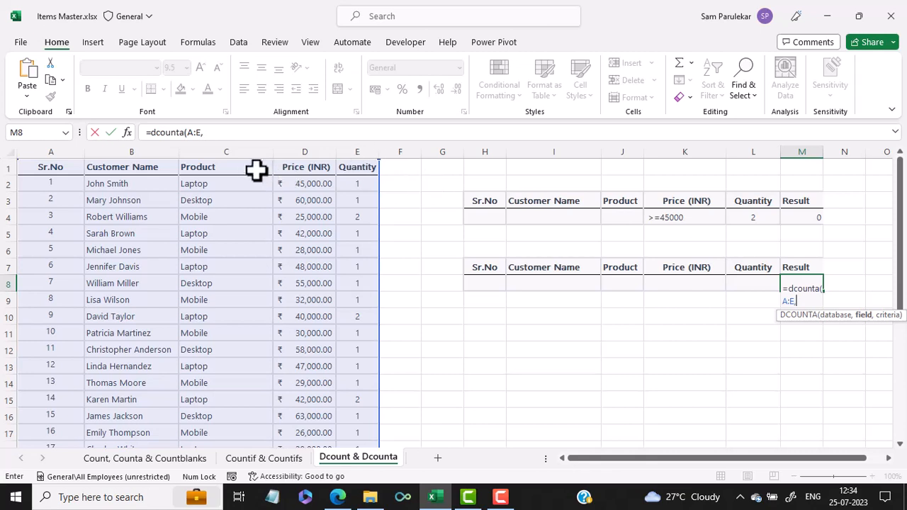
Complete the DCOUNTA formula with the Product header C1 as the field and H7:L8 as the criteria range.
click(228, 169)
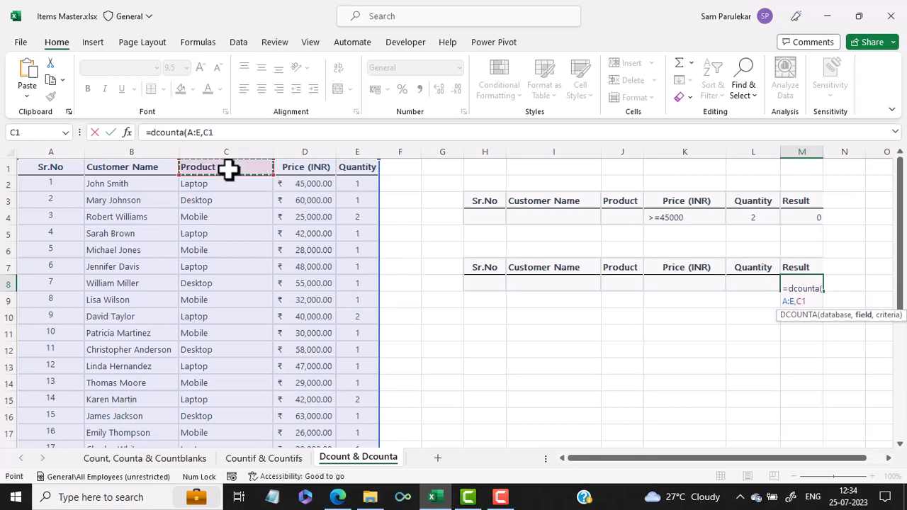
text(,)
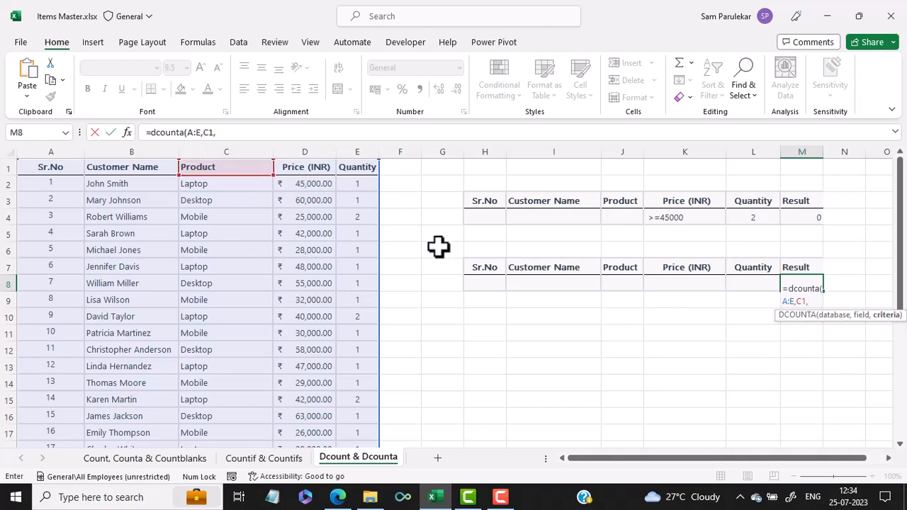
drag(488, 270, 739, 284)
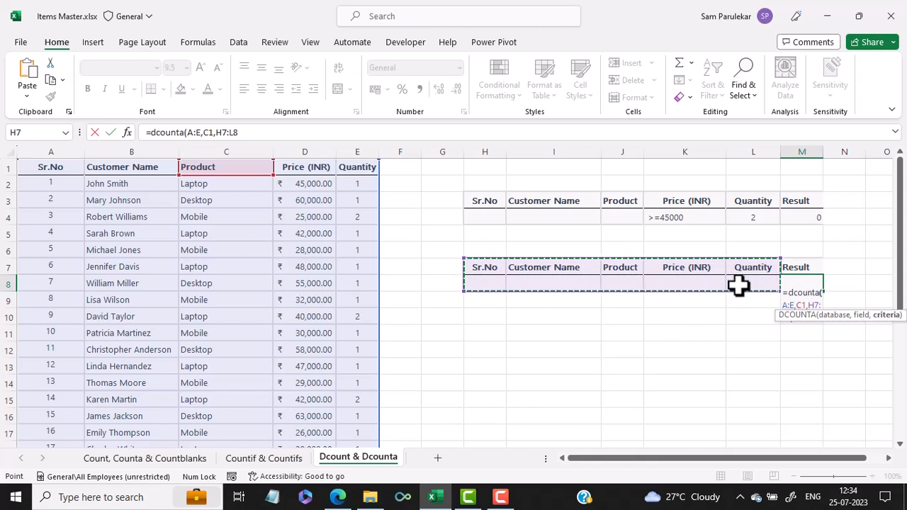
text())
key(Return)
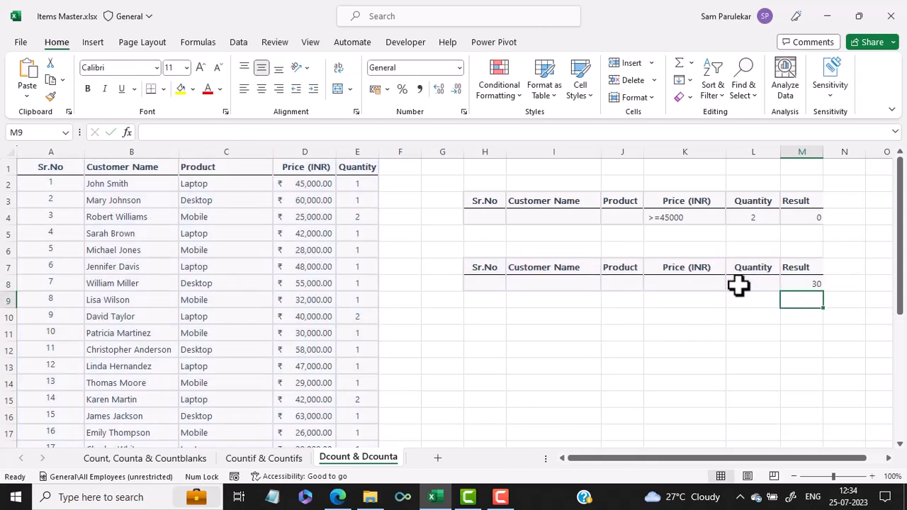
Enter Laptop as the Product criterion in J8 to count the laptop records.
click(612, 285)
text(Laptop)
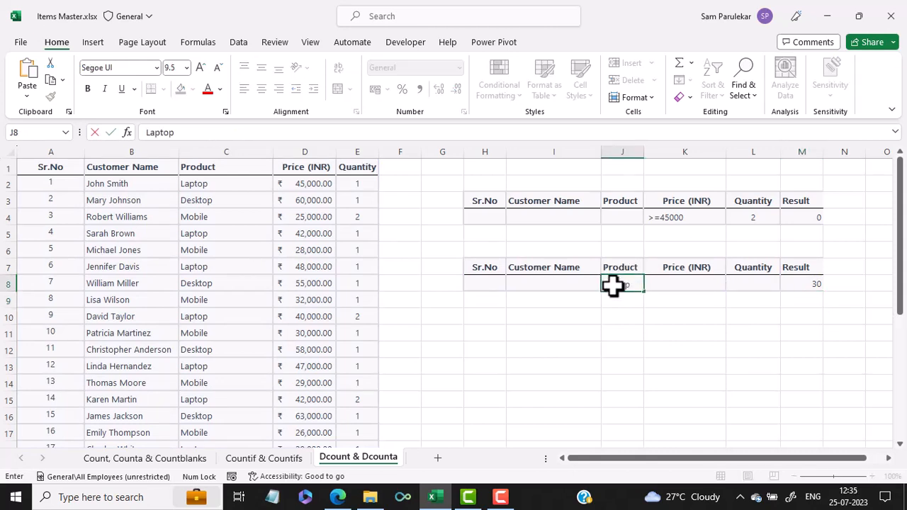
key(Return)
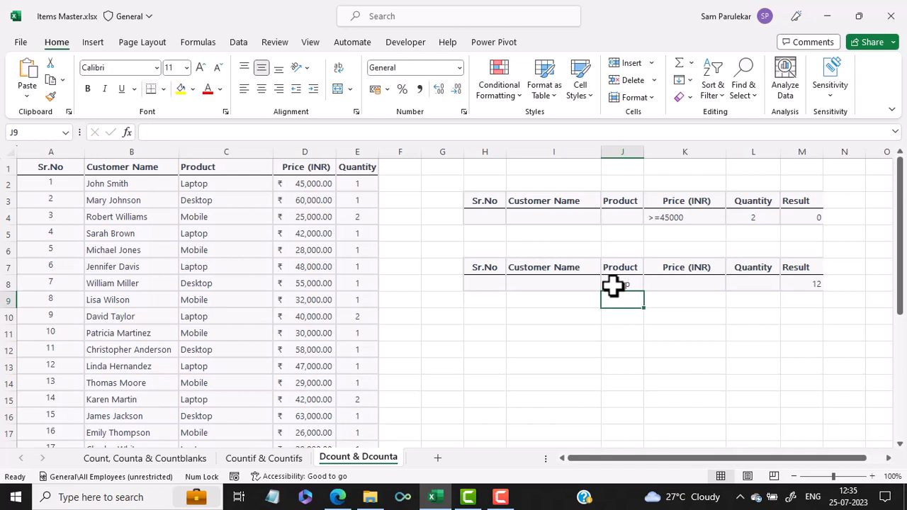
Change the Product criterion in J8 to Desktop to count the desktop records.
click(613, 285)
text(Deskt)
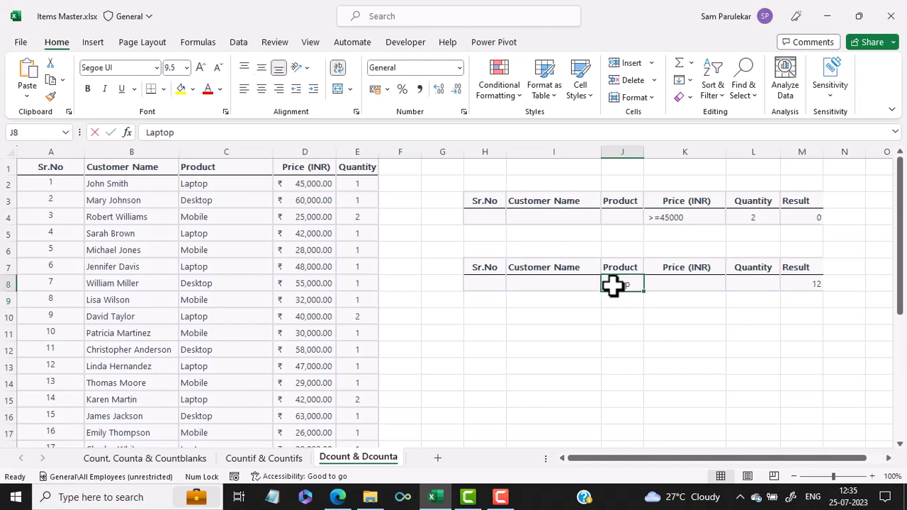
text(op)
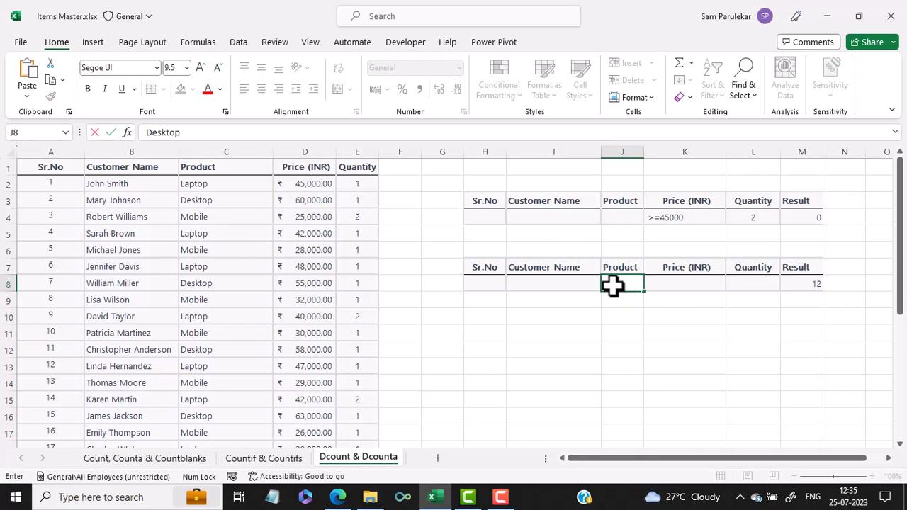
key(Return)
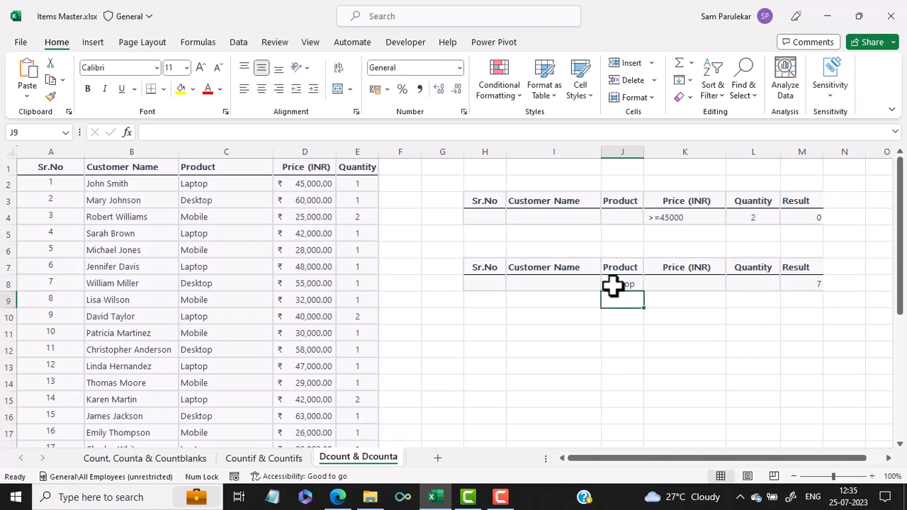
Change the Product criterion in J8 to Mobile to count the mobile records.
click(613, 284)
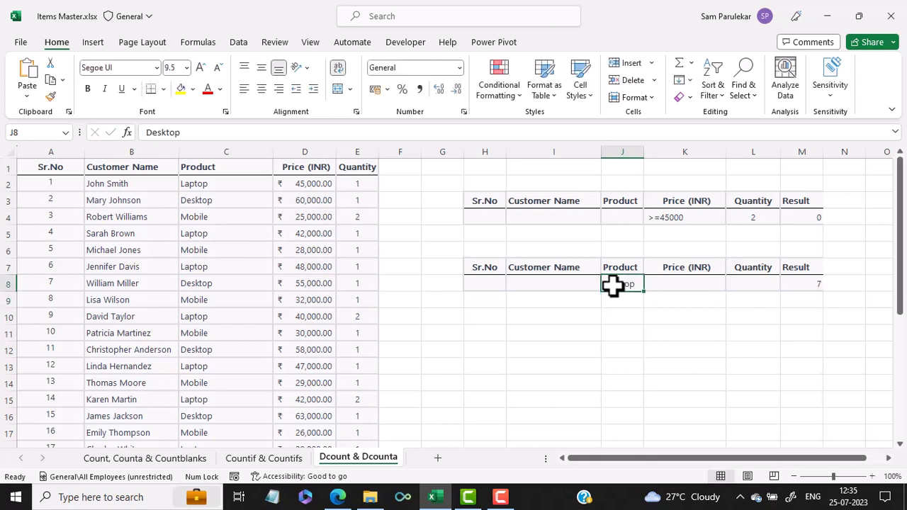
text(Mobile)
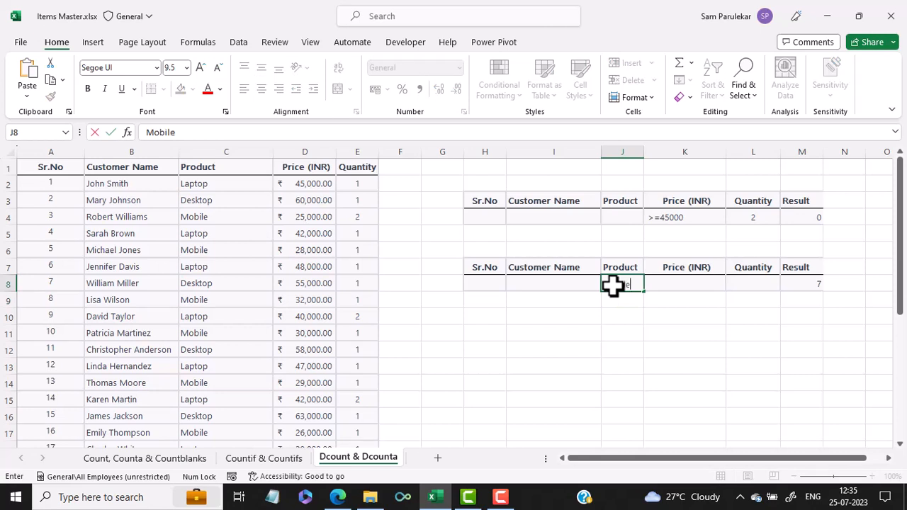
key(Return)
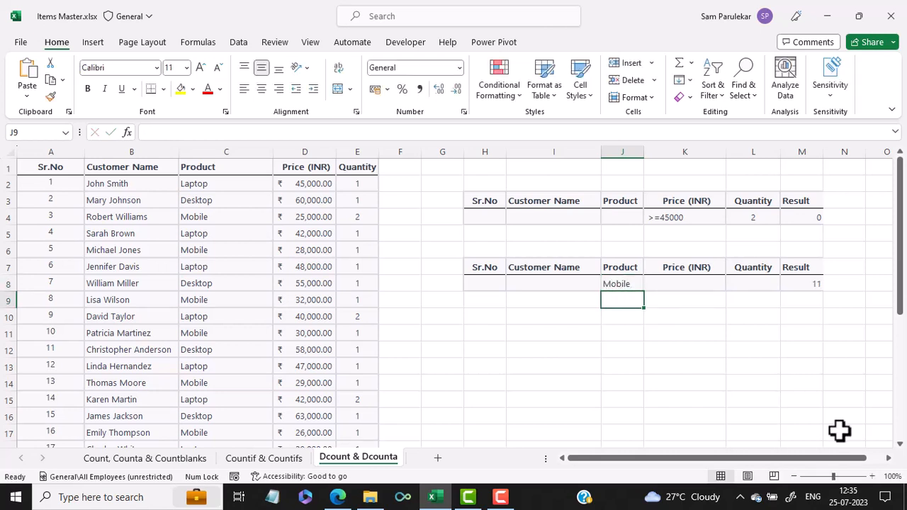